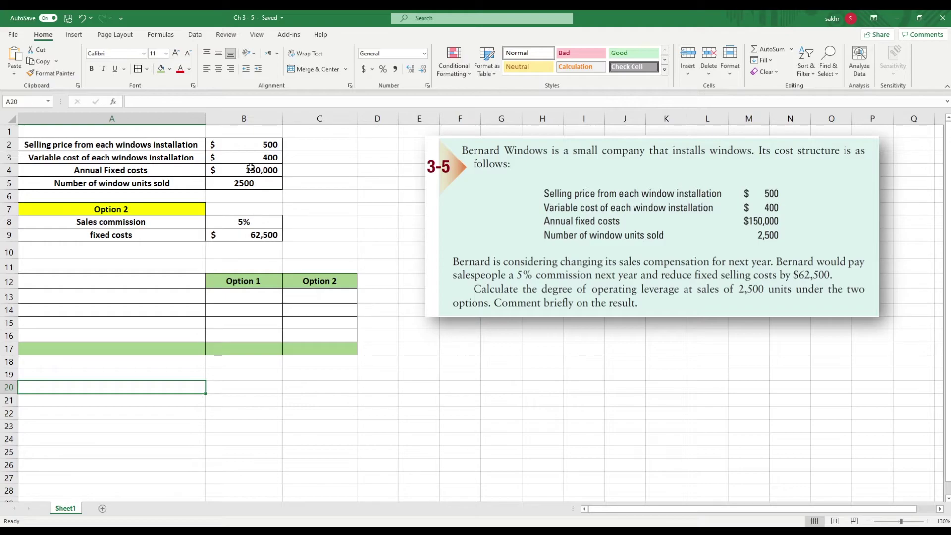
Step: Label the first row of the options comparison table, cell A13, "Contribution margin per unit"
{"action": "left_click", "coordinate": [131, 294]}
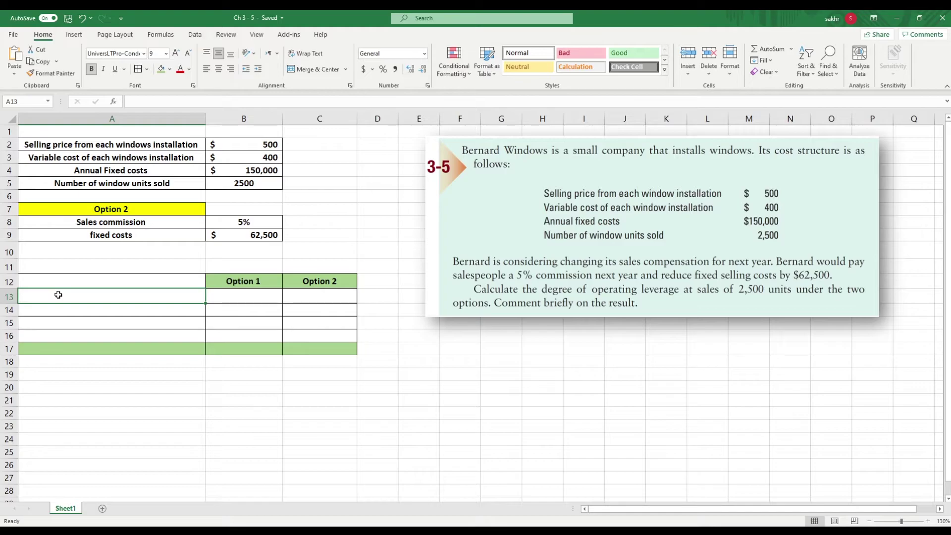
{"action": "type", "text": "co"}
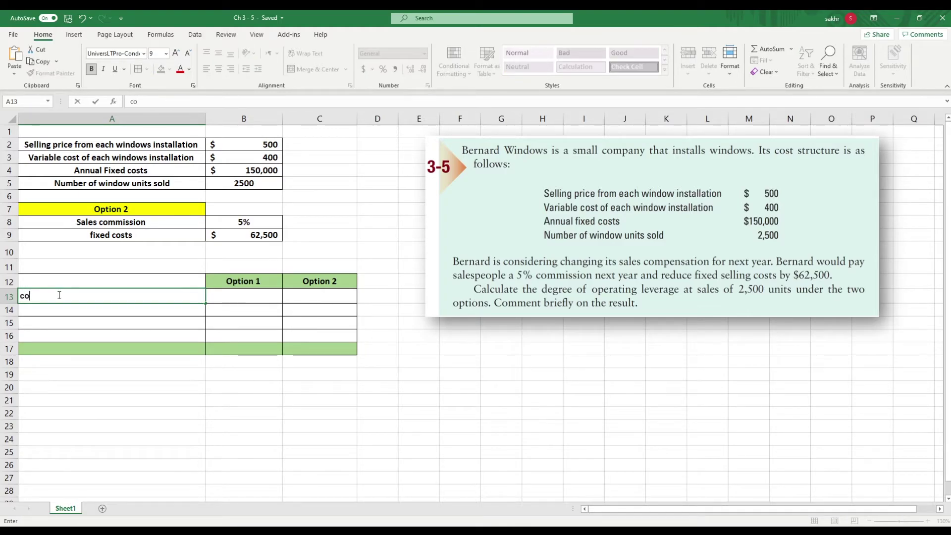
{"action": "type", "text": "nteribution "}
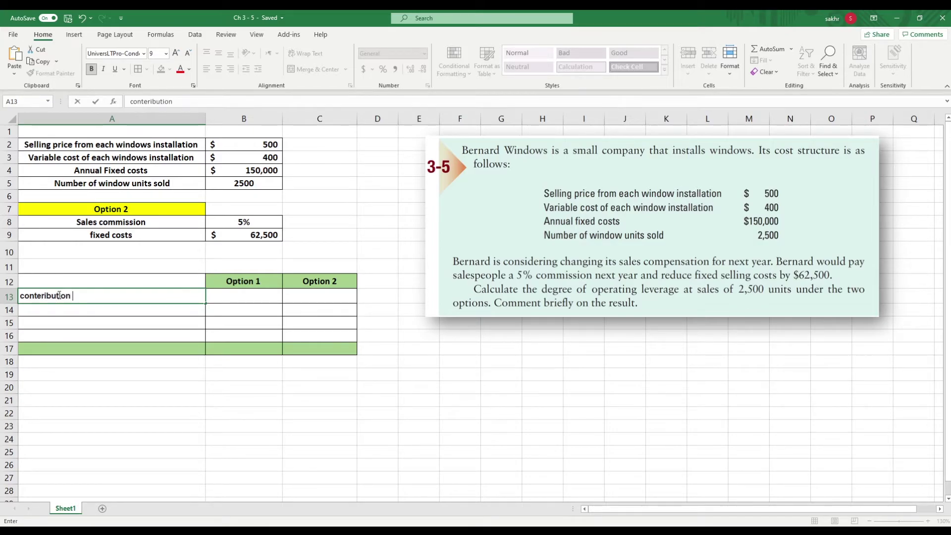
{"action": "type", "text": "margin per unit"}
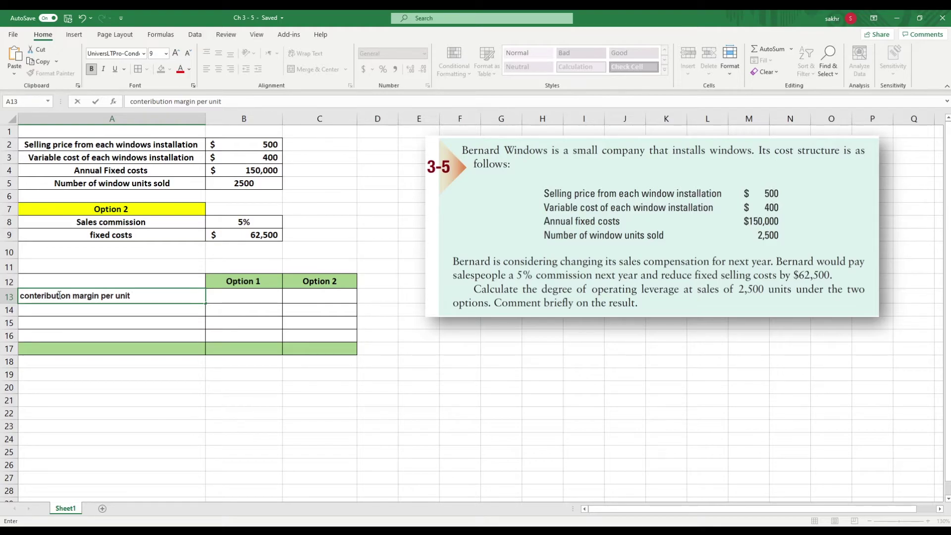
{"action": "key", "text": "Return"}
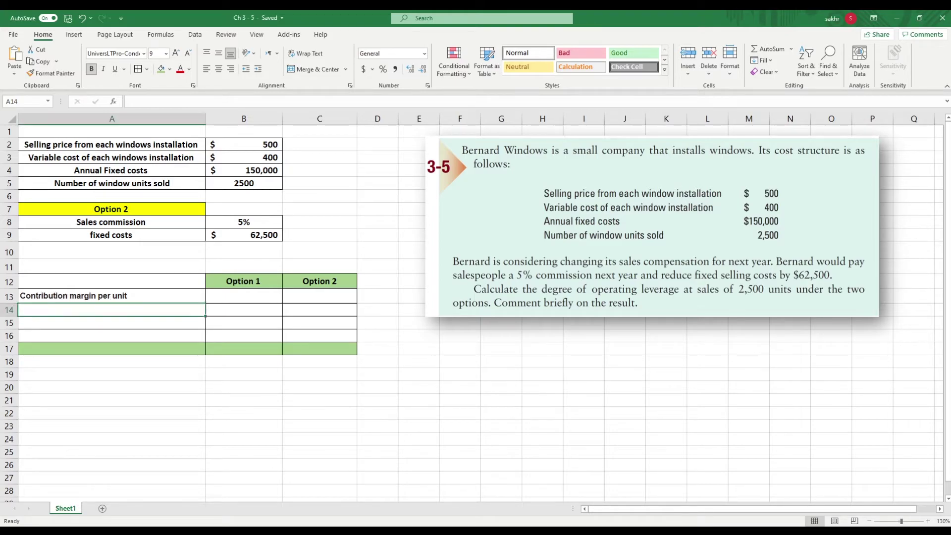
Step: Calculate the Option 1 contribution margin per unit in B13 as selling price minus variable cost, =B2-B3
{"action": "left_click", "coordinate": [224, 298]}
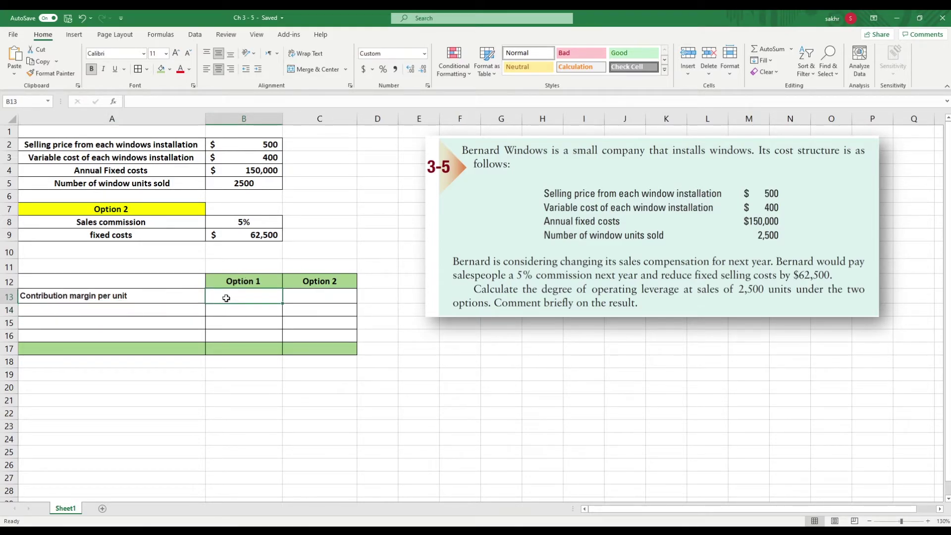
{"action": "type", "text": "="}
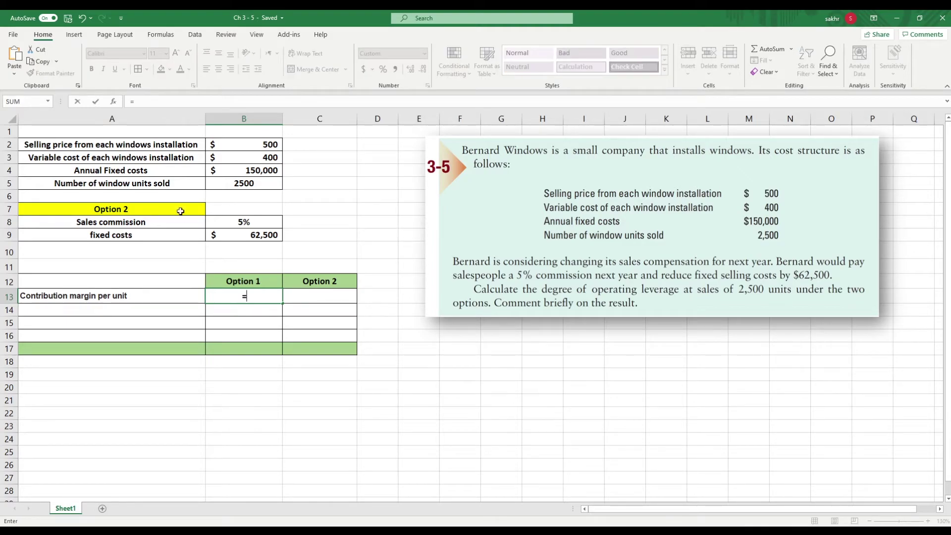
{"action": "left_click", "coordinate": [259, 146]}
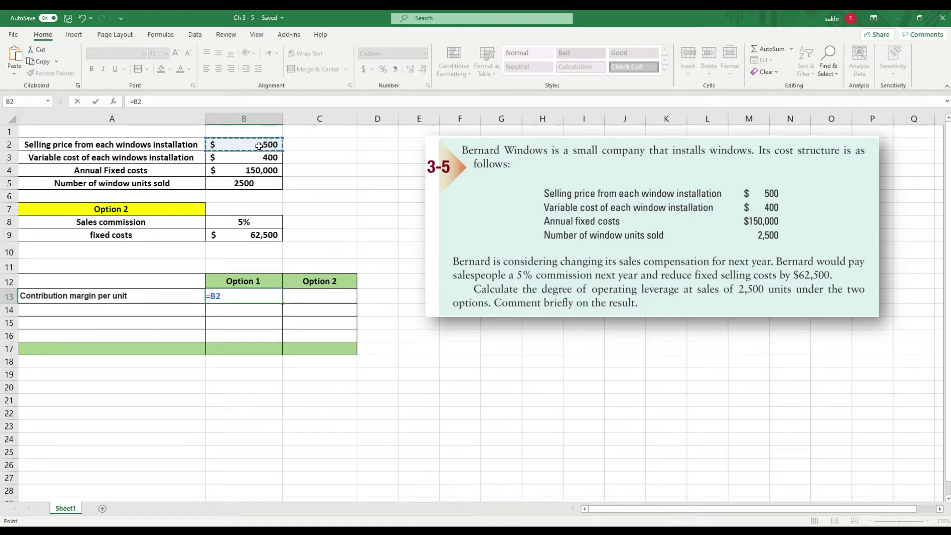
{"action": "type", "text": "-"}
{"action": "left_click", "coordinate": [259, 158]}
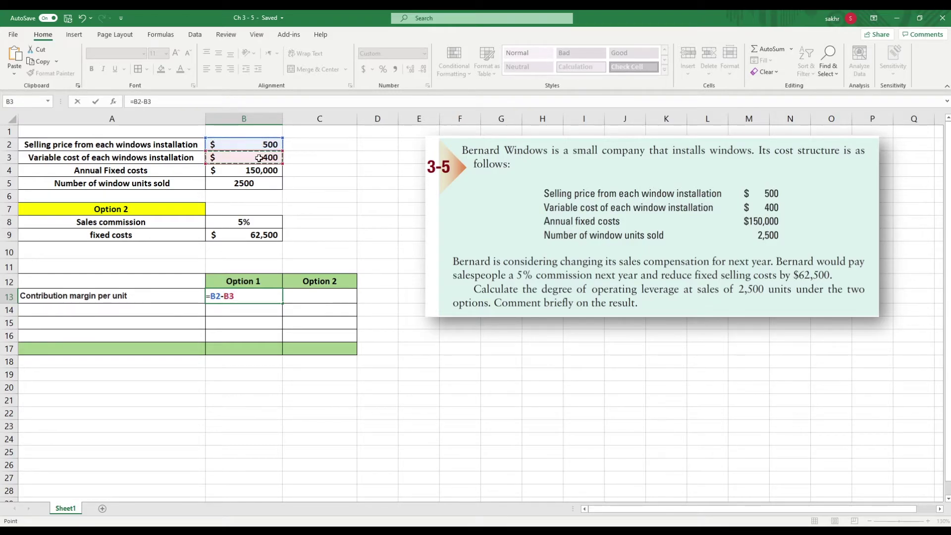
{"action": "key", "text": "Return"}
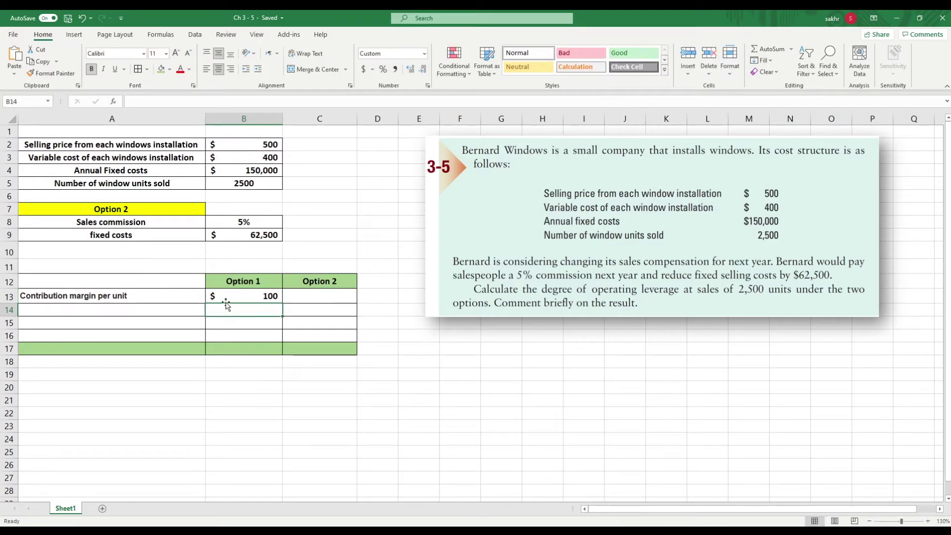
{"action": "left_click", "coordinate": [240, 296]}
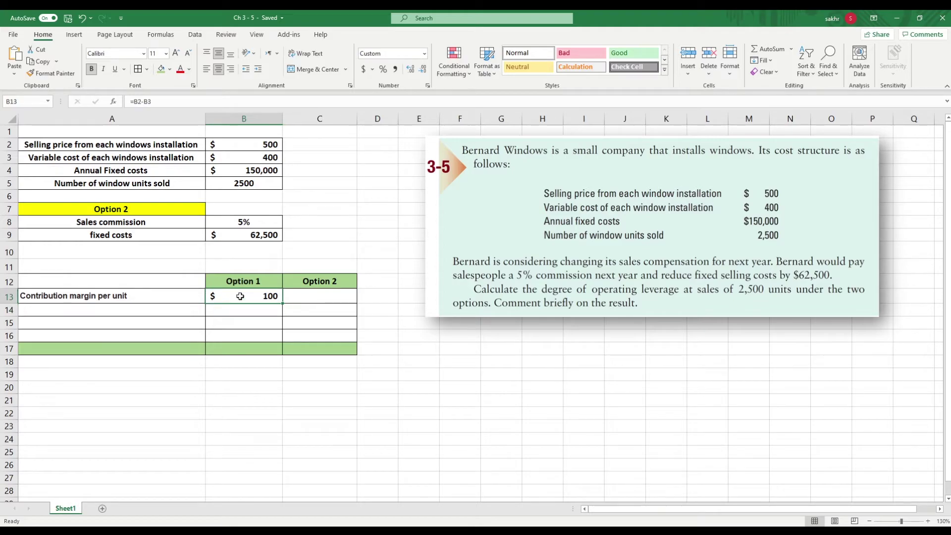
Step: Calculate the Option 2 variable cost including sales commission in C8 with the formula =B3+(B3*B8)
{"action": "left_click", "coordinate": [315, 296]}
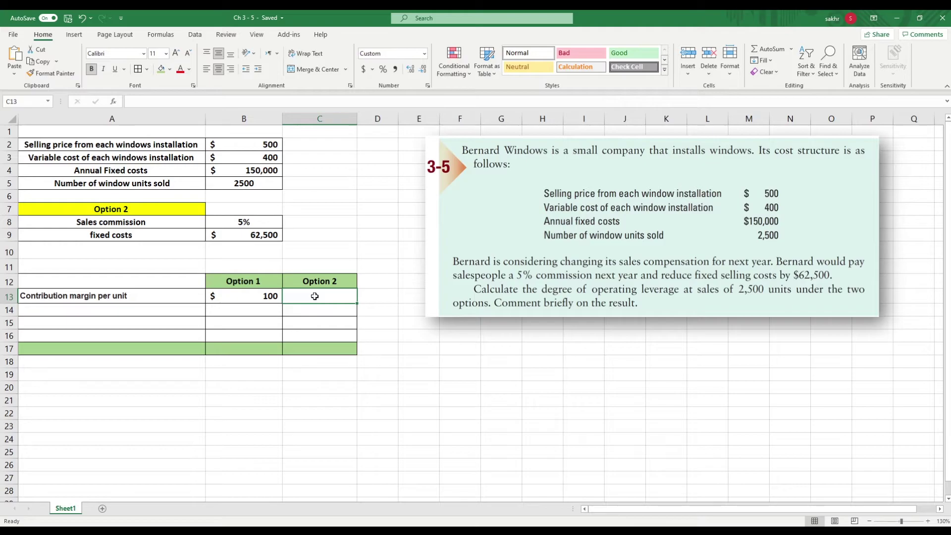
{"action": "left_click", "coordinate": [319, 224]}
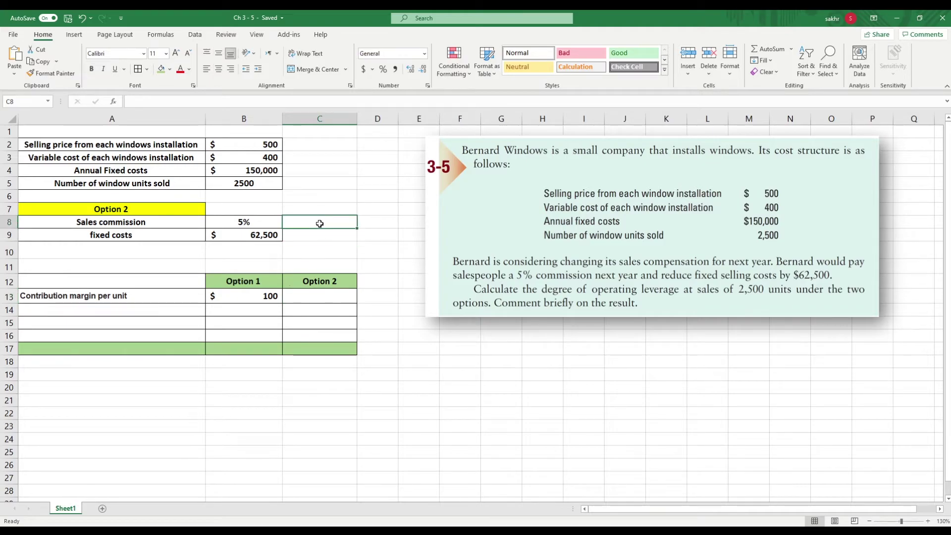
{"action": "type", "text": "="}
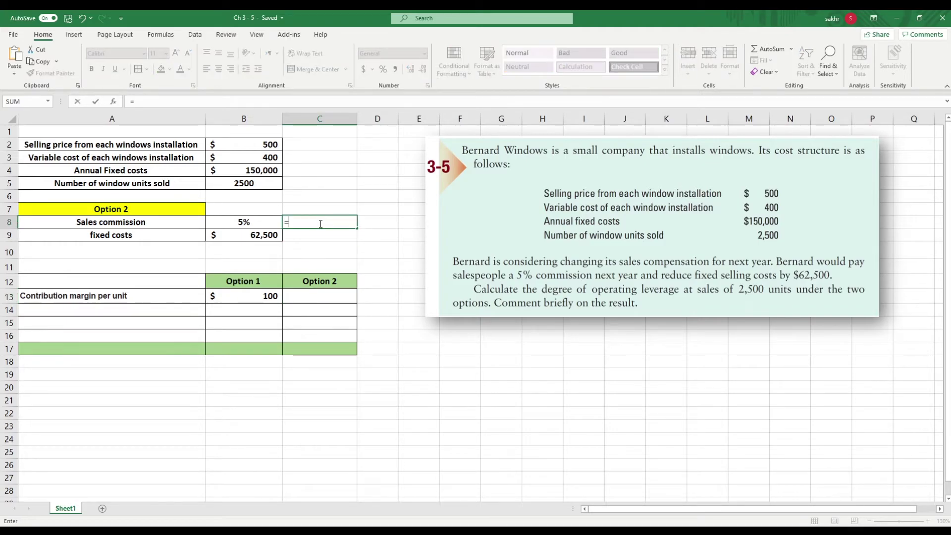
{"action": "left_click", "coordinate": [261, 157]}
{"action": "type", "text": "+"}
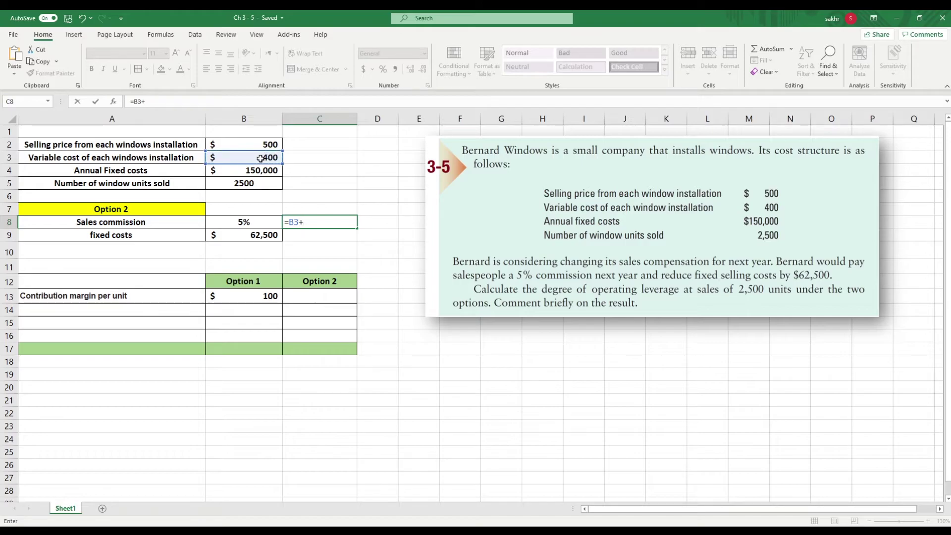
{"action": "type", "text": "("}
{"action": "left_click", "coordinate": [262, 157]}
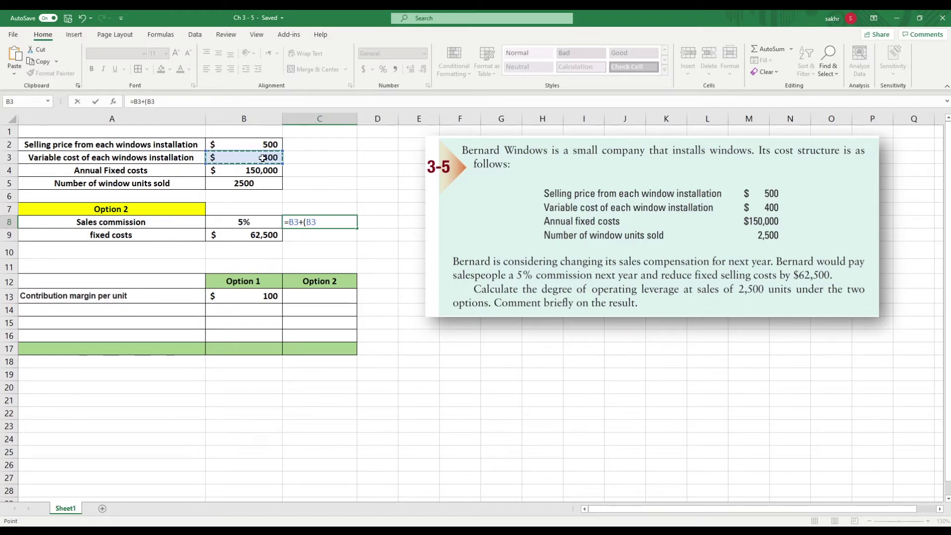
{"action": "type", "text": "*"}
{"action": "left_click", "coordinate": [241, 223]}
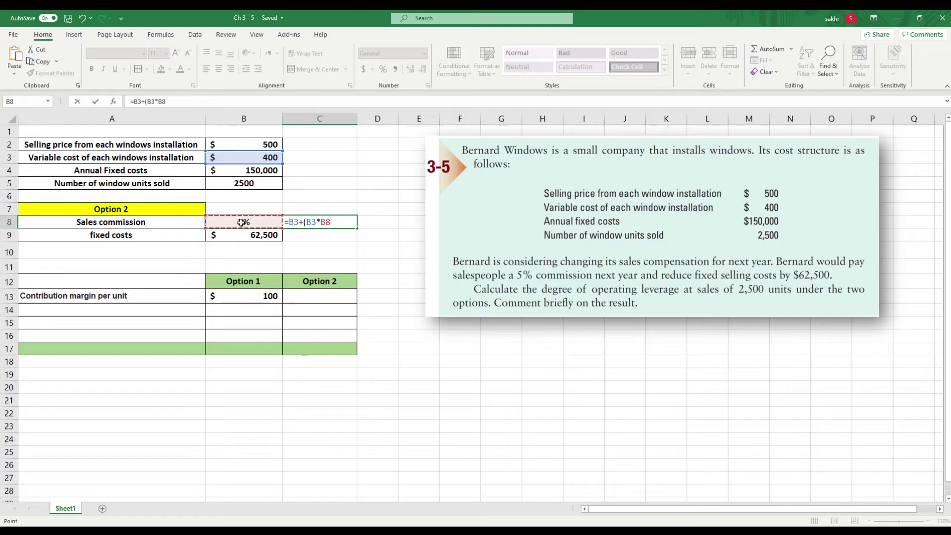
{"action": "type", "text": ")"}
{"action": "key", "text": "Return"}
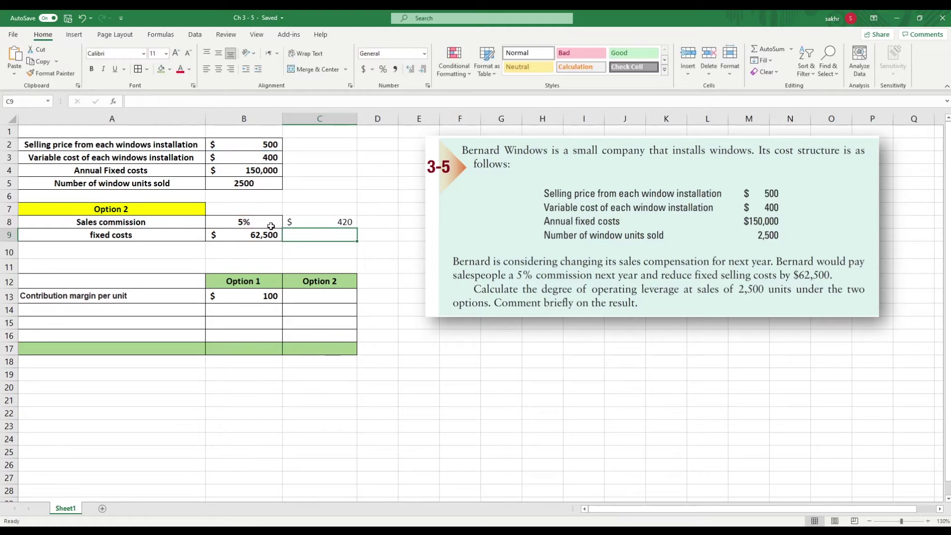
{"action": "left_click", "coordinate": [322, 222]}
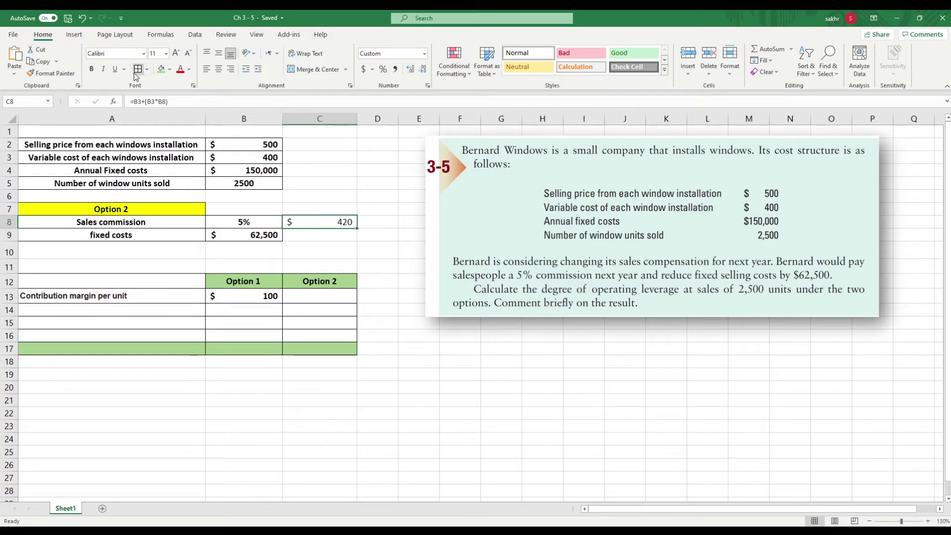
Step: Calculate the Option 2 contribution margin per unit in C13 with the formula =(B2-(B3*1.05))
{"action": "left_click", "coordinate": [329, 301]}
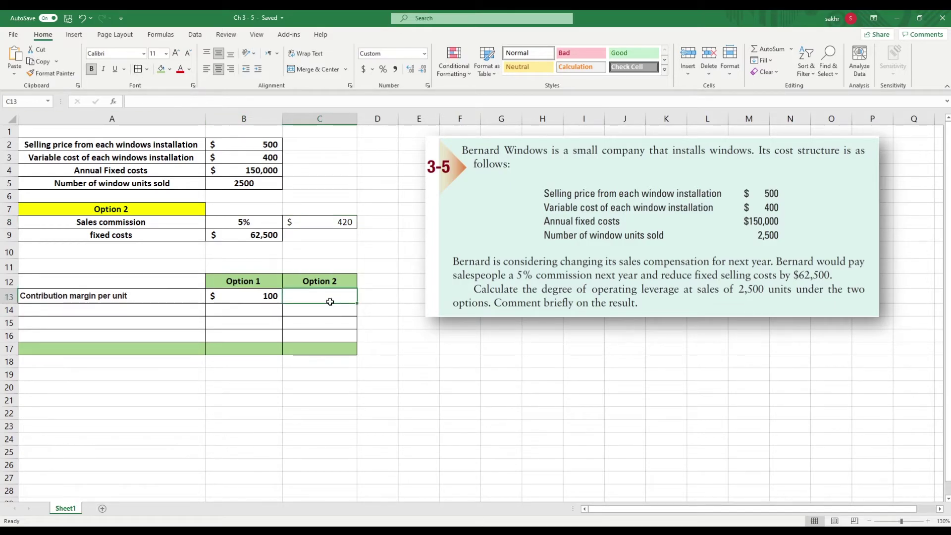
{"action": "type", "text": "=("}
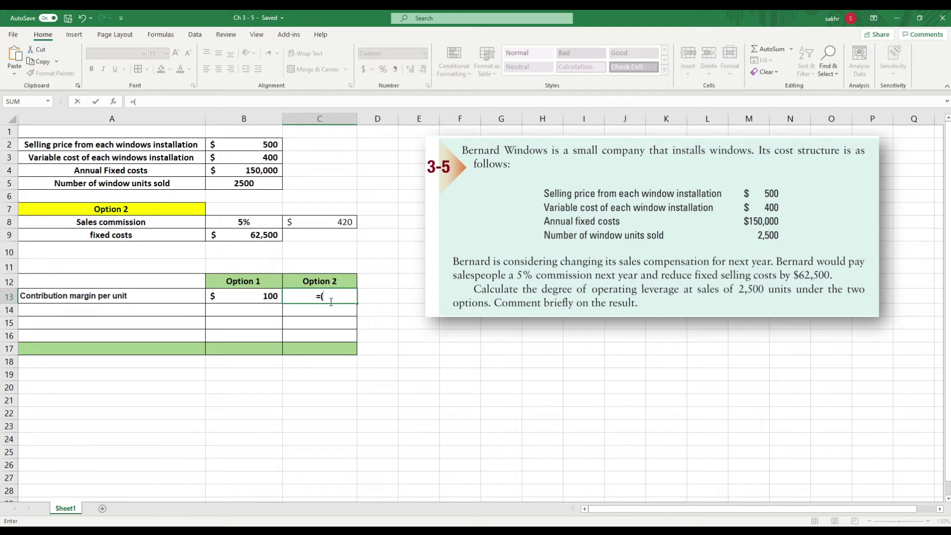
{"action": "left_click", "coordinate": [265, 147]}
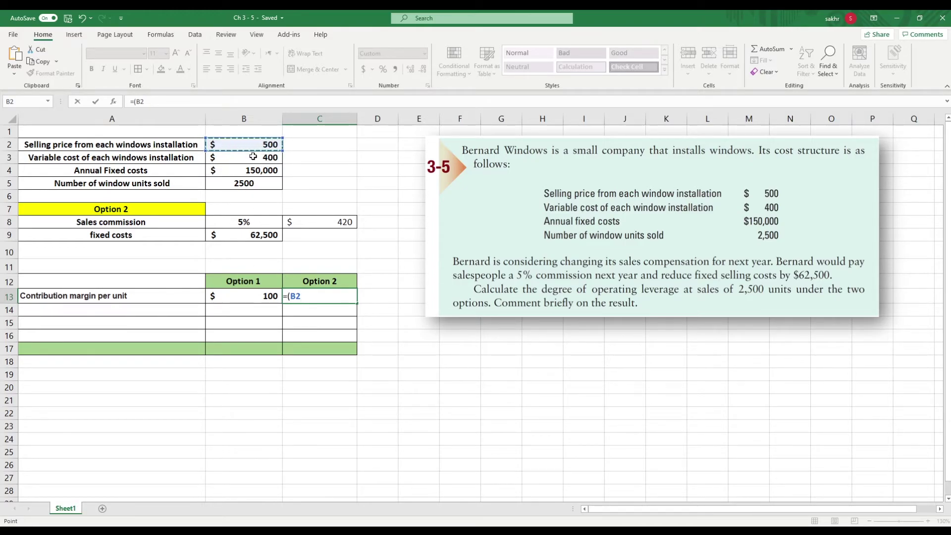
{"action": "type", "text": "-("}
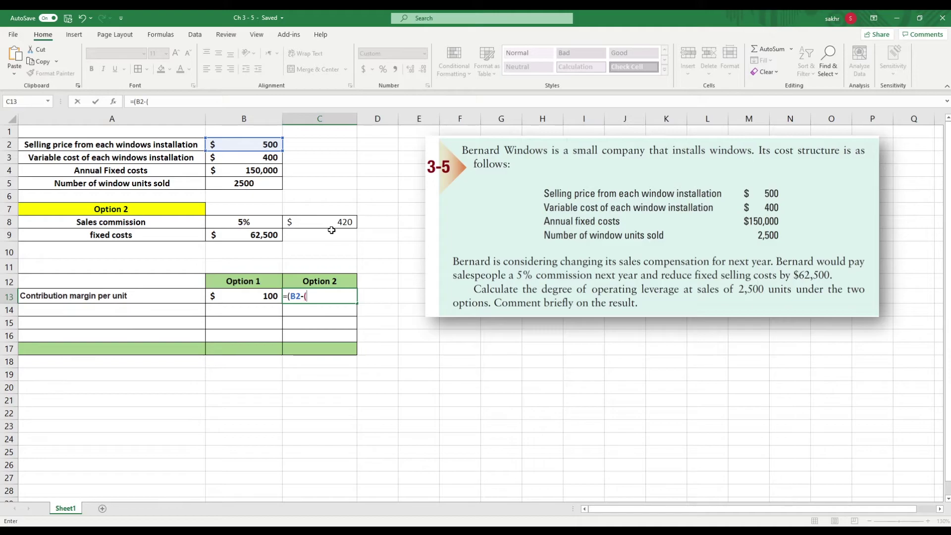
{"action": "left_click", "coordinate": [252, 160]}
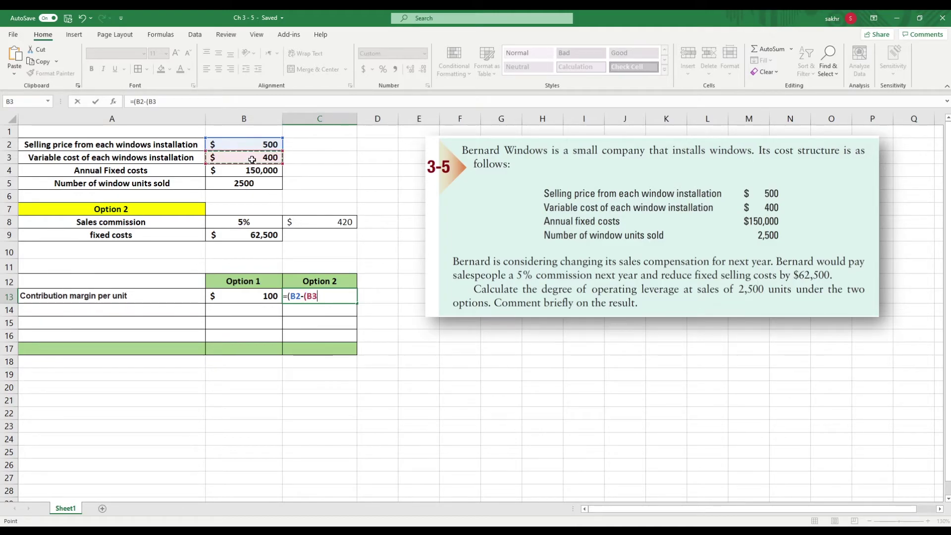
{"action": "type", "text": "*1"}
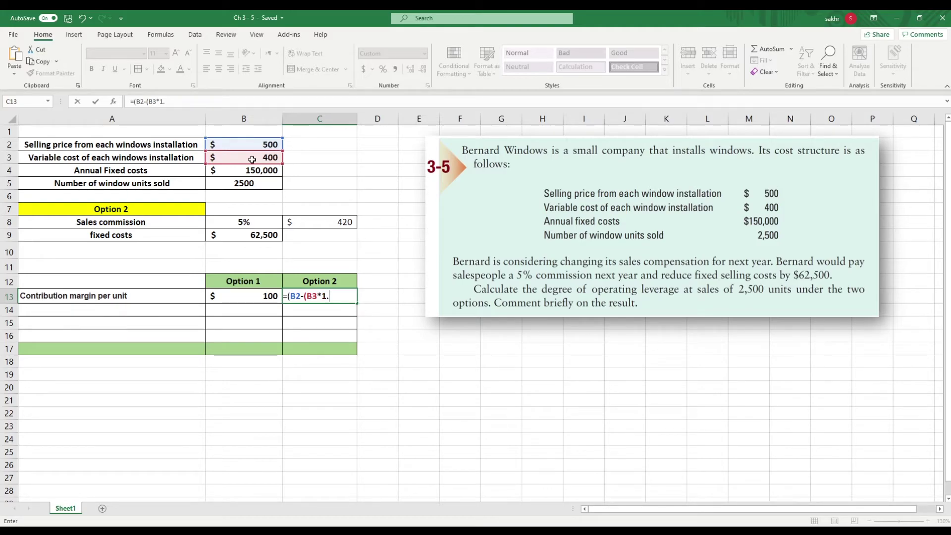
{"action": "type", "text": ".05"}
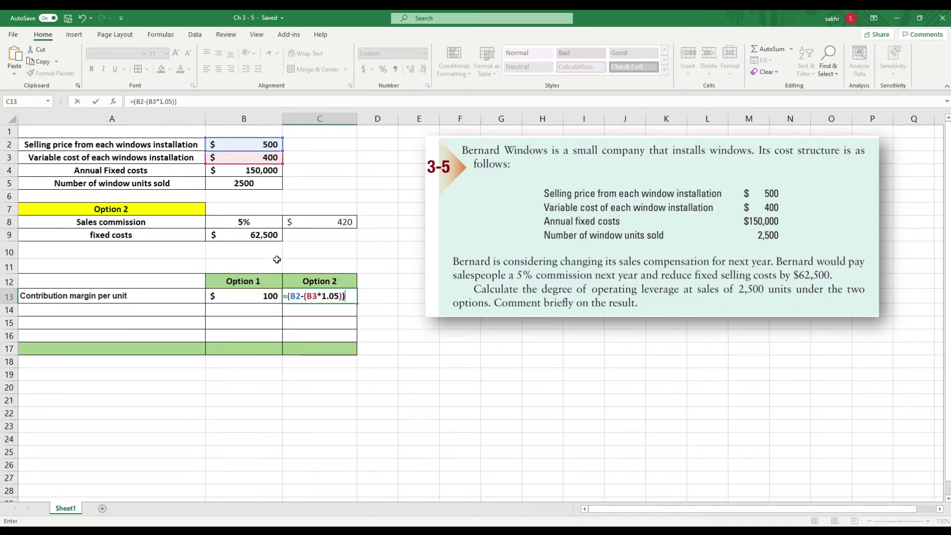
{"action": "left_click", "coordinate": [346, 296]}
{"action": "key", "text": "ctrl+Return"}
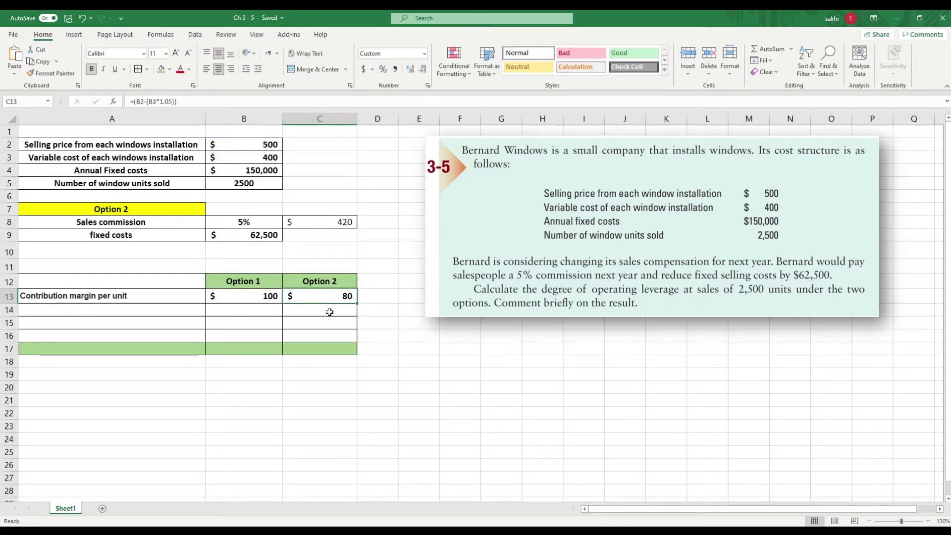
Step: Cross-check the Option 2 contribution margin in D13 with the formula =B2-C8, and clear that cell
{"action": "left_click", "coordinate": [372, 293]}
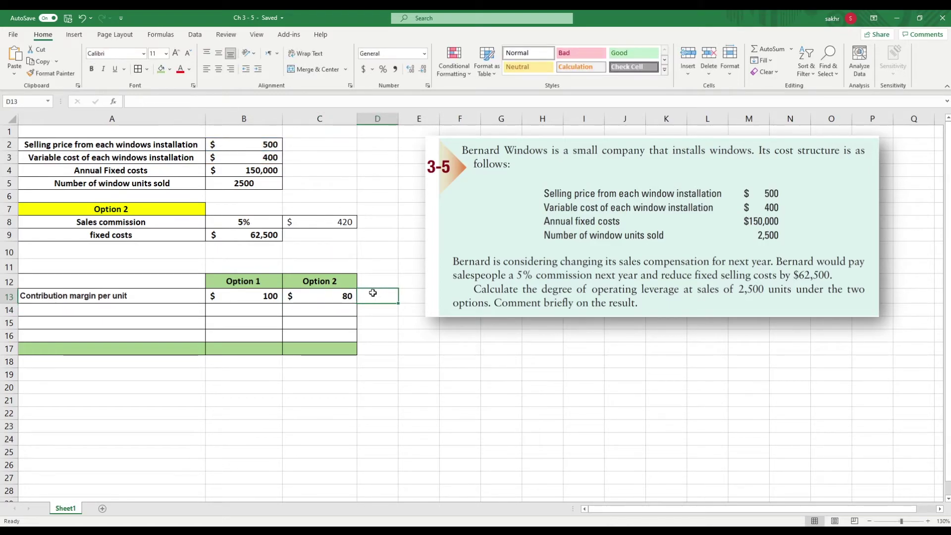
{"action": "type", "text": "="}
{"action": "left_click", "coordinate": [264, 142]}
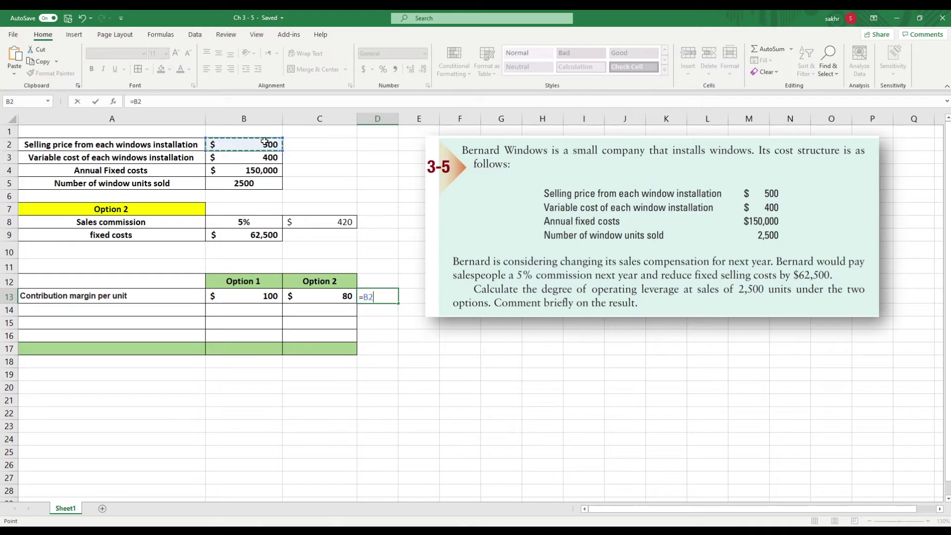
{"action": "type", "text": "-"}
{"action": "left_click", "coordinate": [330, 220]}
{"action": "key", "text": "Return"}
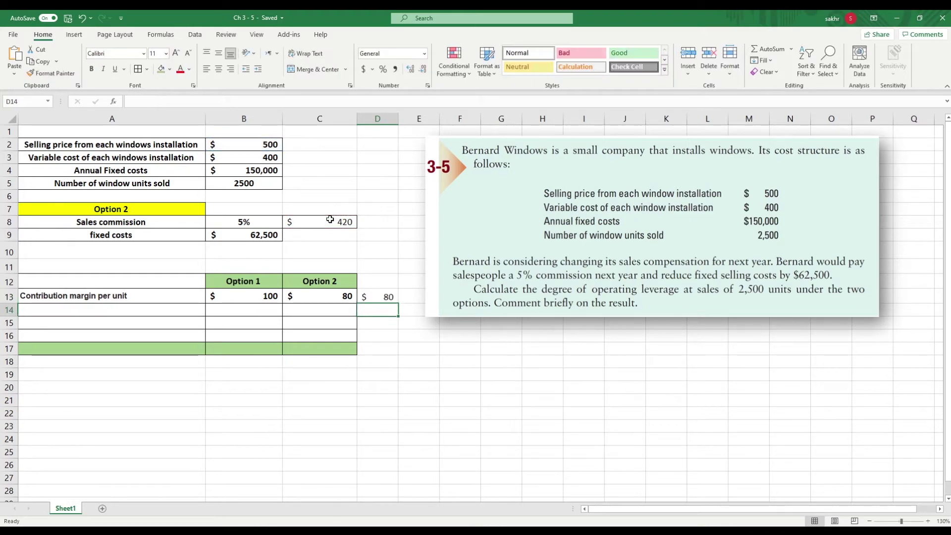
{"action": "left_click", "coordinate": [385, 297]}
{"action": "key", "text": "Delete"}
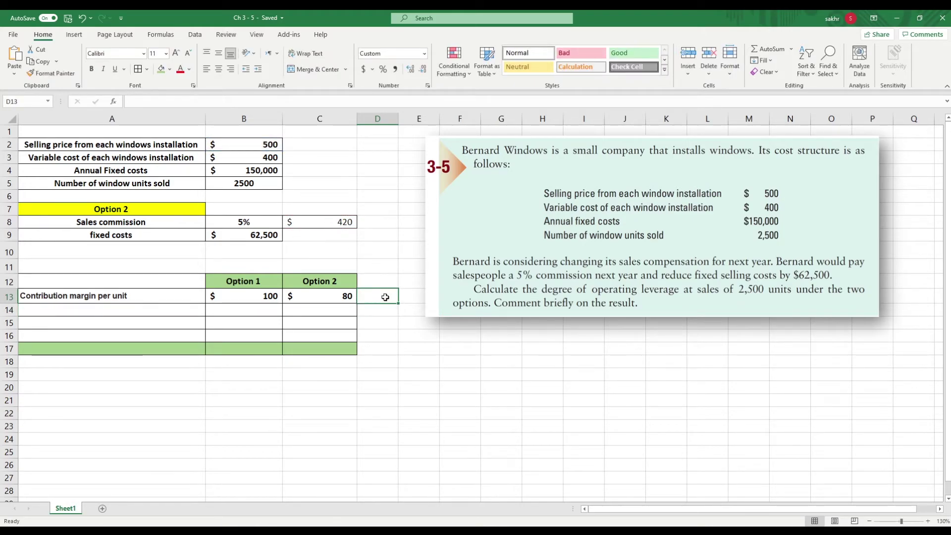
{"action": "left_click", "coordinate": [314, 300]}
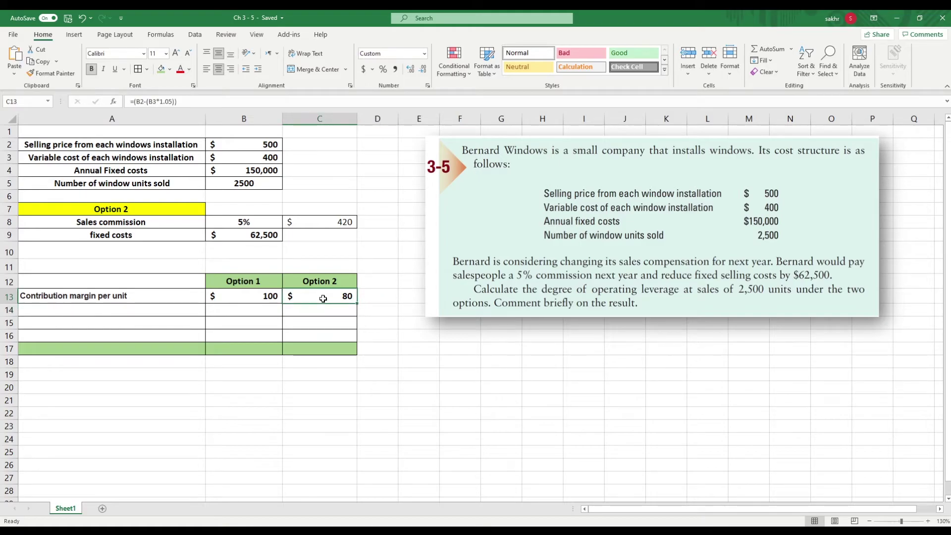
{"action": "left_click", "coordinate": [241, 282]}
{"action": "left_click", "coordinate": [244, 297]}
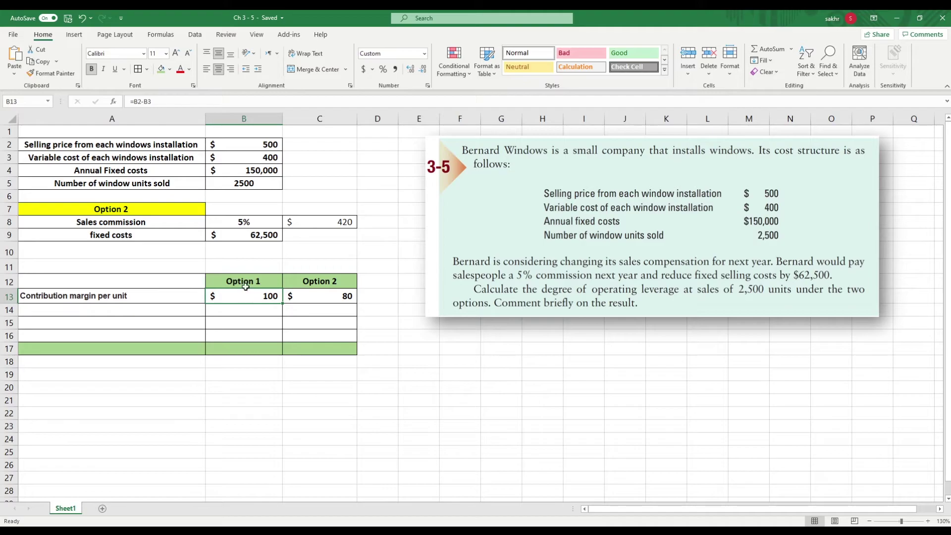
Step: Label cell A14 as "Contribution margin", dropping "per unit" from the autocompleted text
{"action": "left_click", "coordinate": [85, 299]}
{"action": "left_click", "coordinate": [90, 314]}
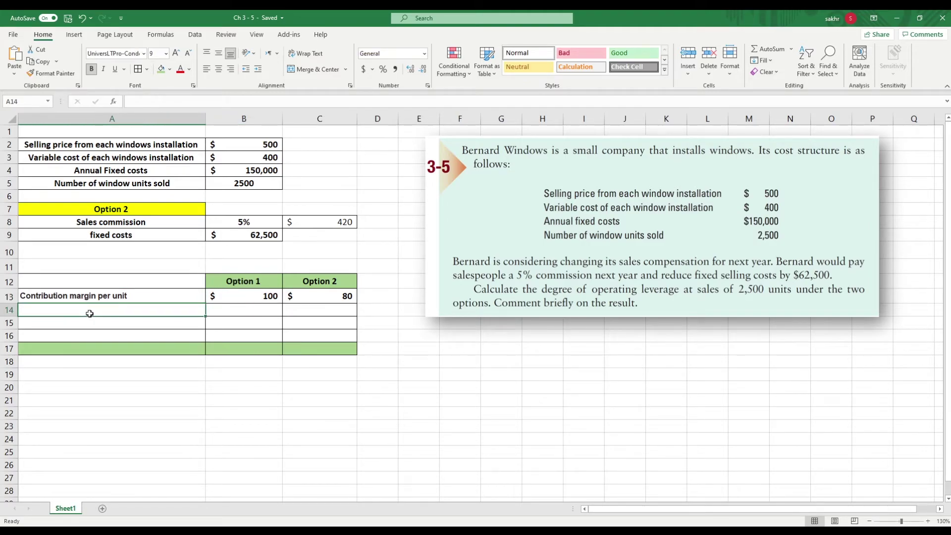
{"action": "type", "text": "Contribution margin per unit"}
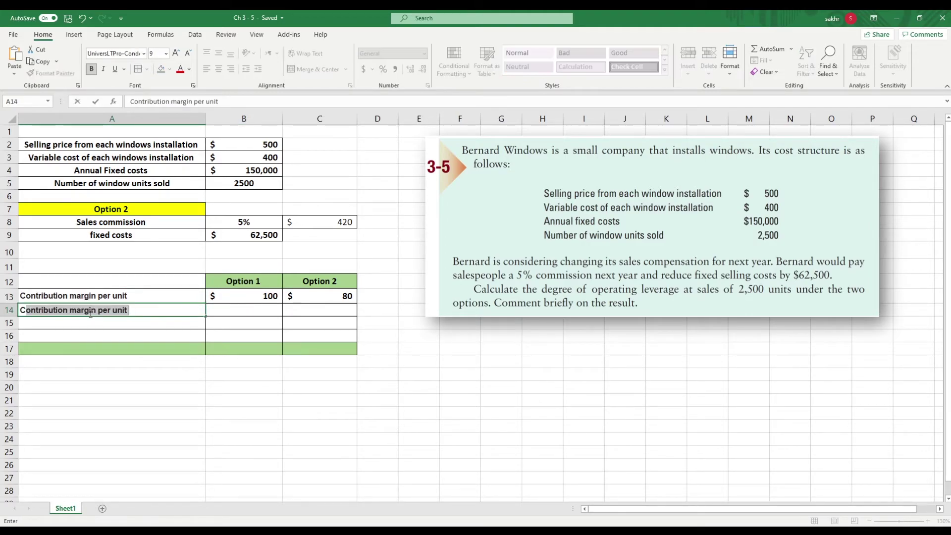
{"action": "key", "text": "Return"}
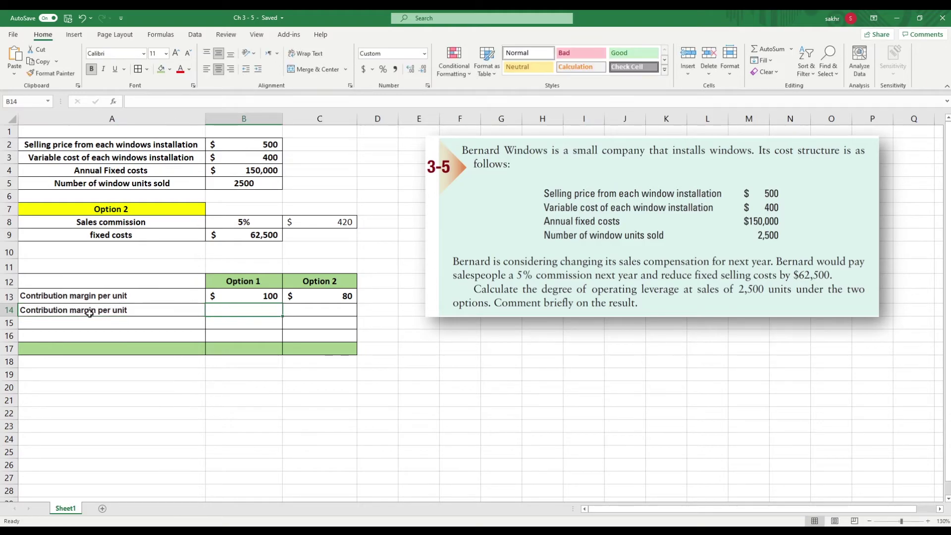
{"action": "double_click", "coordinate": [143, 309]}
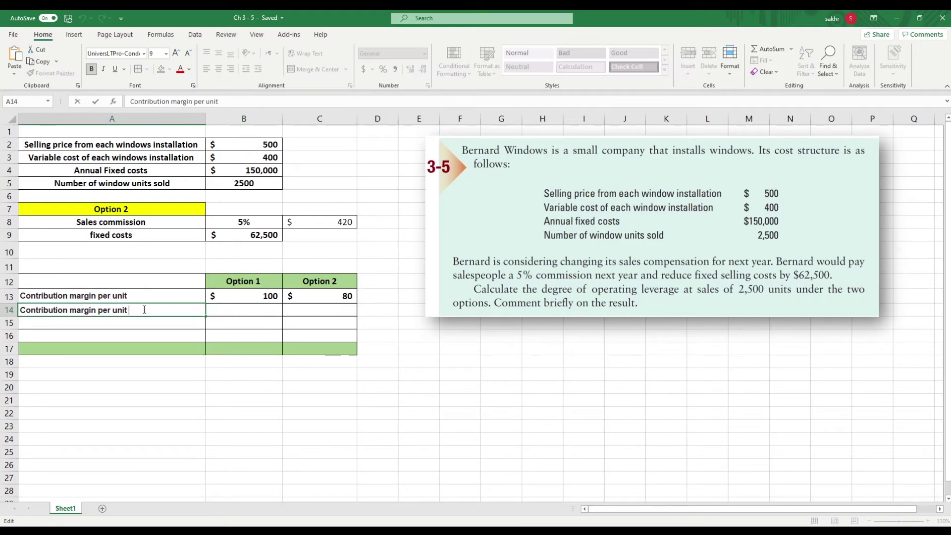
{"action": "key", "text": "BackSpace"}
{"action": "key", "text": "BackSpace"}
{"action": "key", "text": "BackSpace"}
{"action": "key", "text": "BackSpace"}
{"action": "key", "text": "BackSpace"}
{"action": "key", "text": "BackSpace"}
{"action": "key", "text": "BackSpace"}
{"action": "key", "text": "BackSpace"}
{"action": "key", "text": "Return"}
Step: Calculate the Option 1 total contribution margin in B14 as margin per unit times units sold, =B13*B5
{"action": "left_click", "coordinate": [226, 310]}
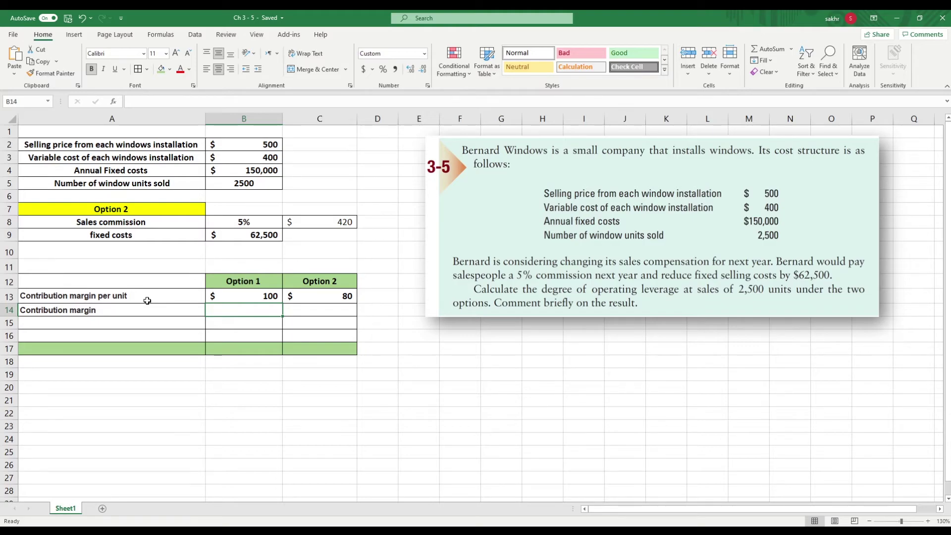
{"action": "type", "text": "="}
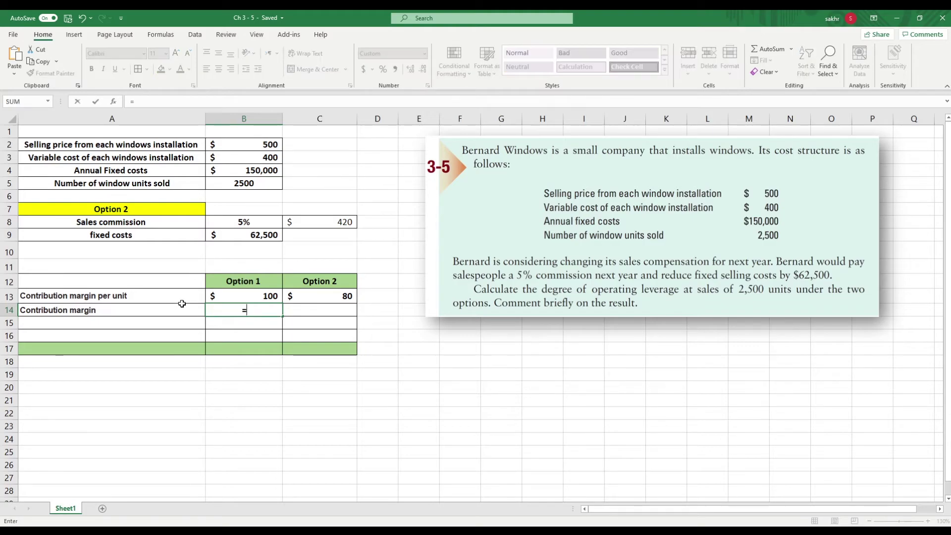
{"action": "left_click", "coordinate": [240, 295]}
{"action": "type", "text": "*"}
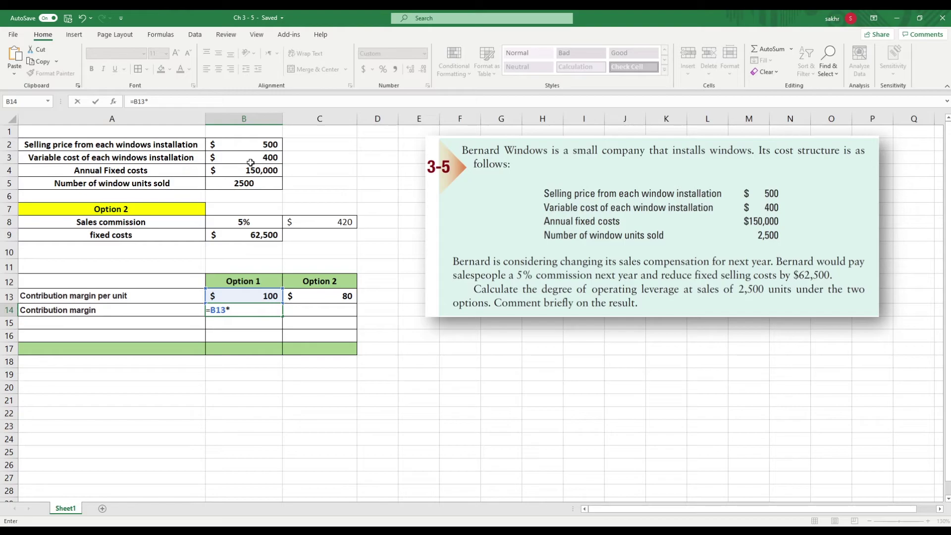
{"action": "left_click", "coordinate": [250, 182]}
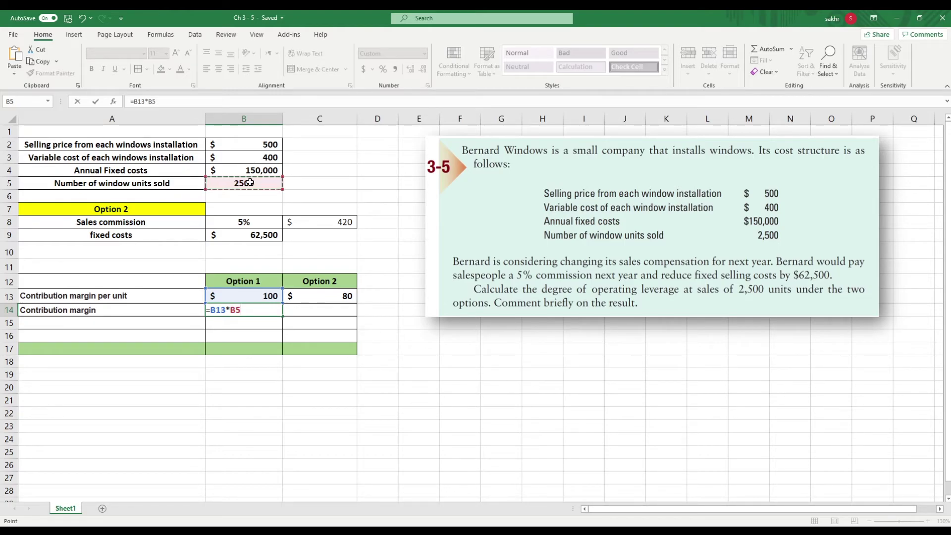
{"action": "key", "text": "Return"}
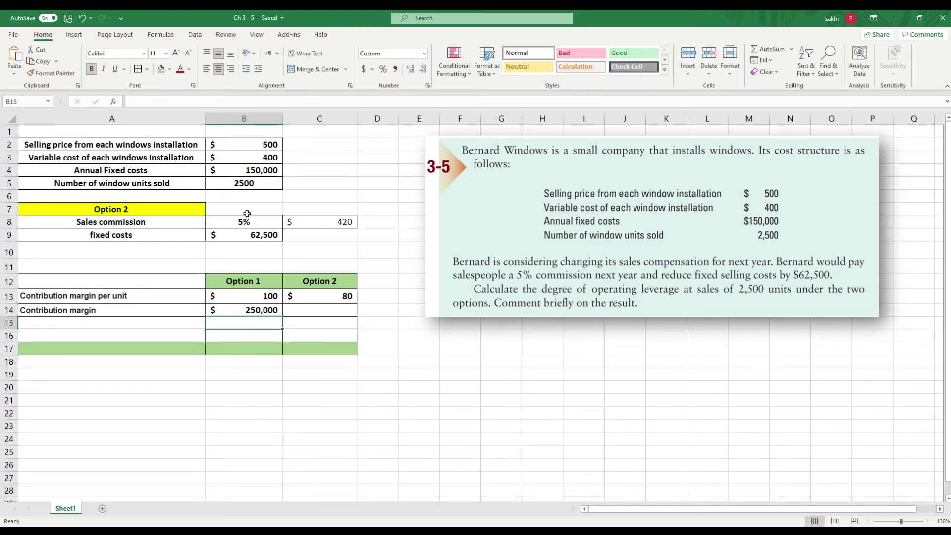
Step: Calculate the Option 2 total contribution margin in C14 with the formula =C13*B5
{"action": "left_click", "coordinate": [329, 312]}
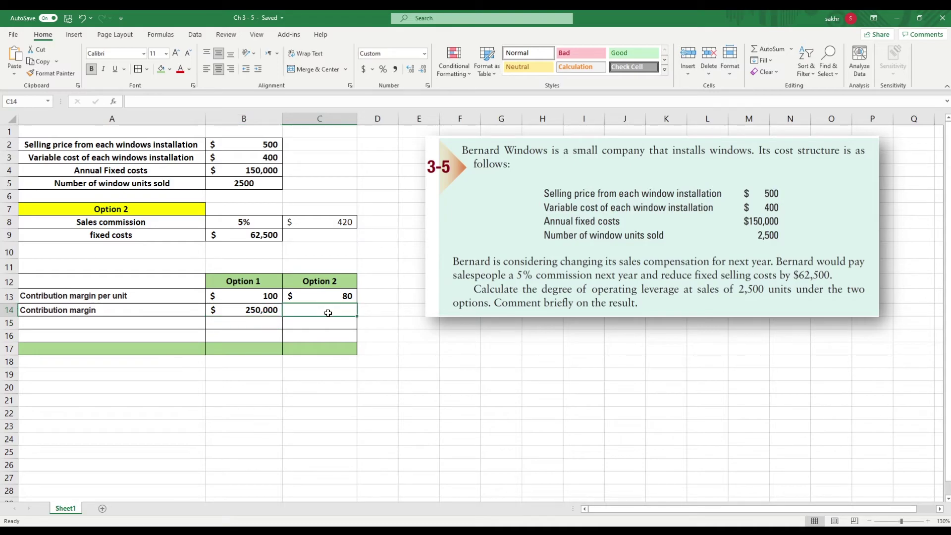
{"action": "type", "text": "="}
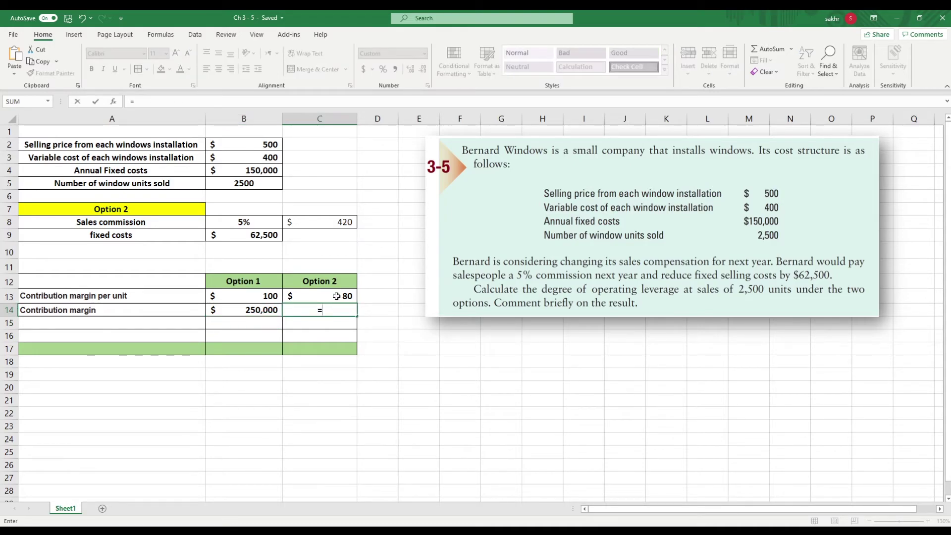
{"action": "left_click", "coordinate": [337, 296]}
{"action": "type", "text": "*"}
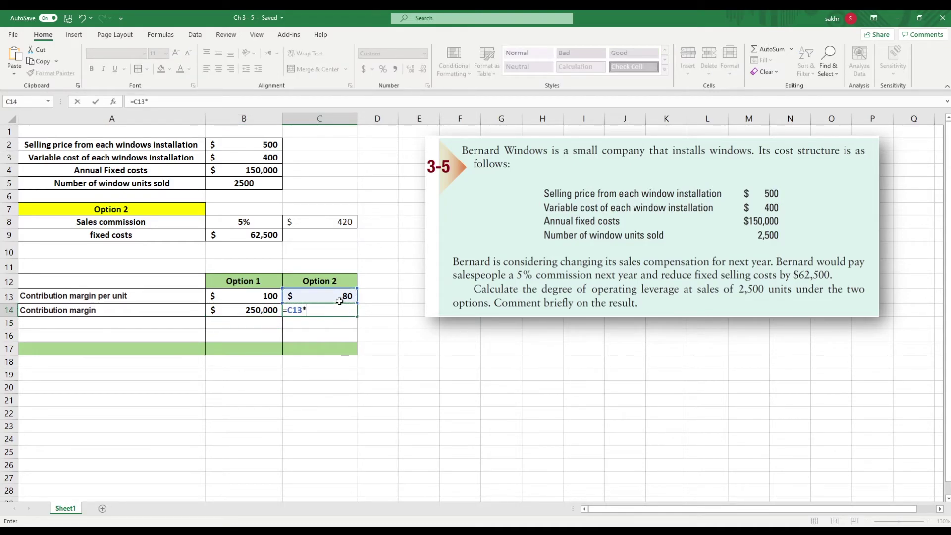
{"action": "left_click", "coordinate": [217, 184]}
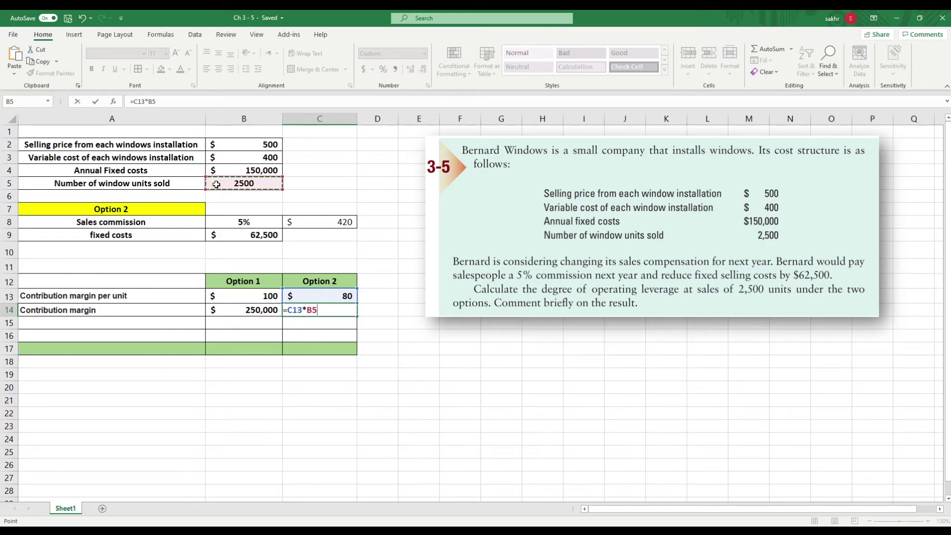
{"action": "key", "text": "Return"}
{"action": "left_click", "coordinate": [308, 309]}
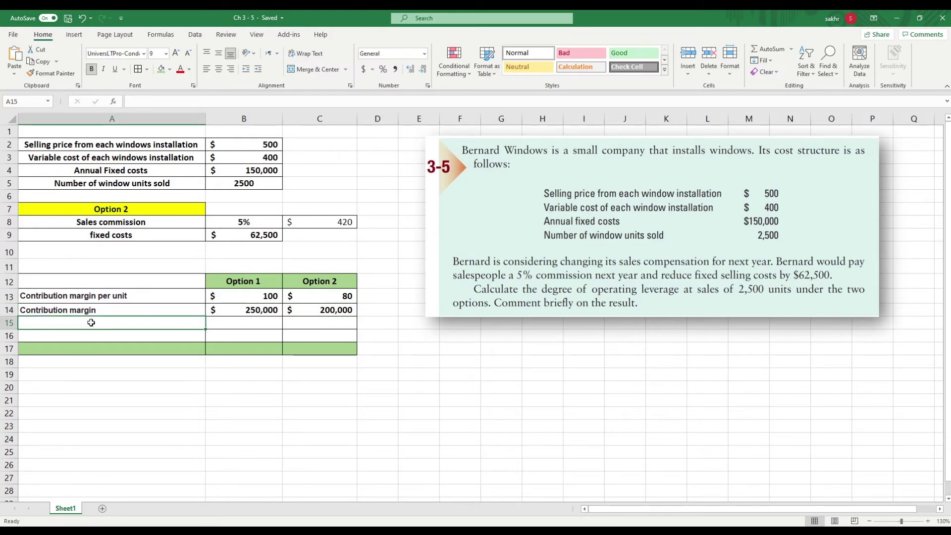
Step: Label cell A15 as "Operating income"
{"action": "double_click", "coordinate": [91, 322]}
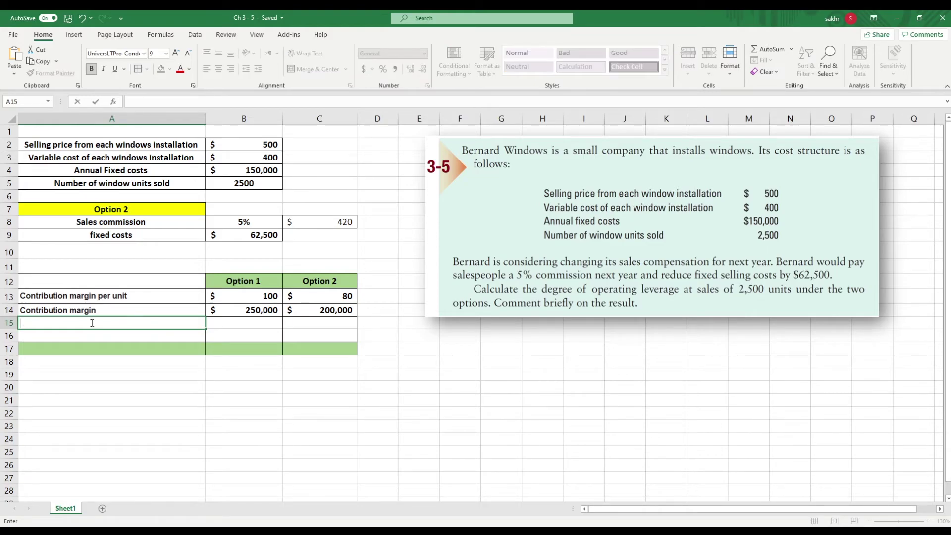
{"action": "type", "text": "Operating"}
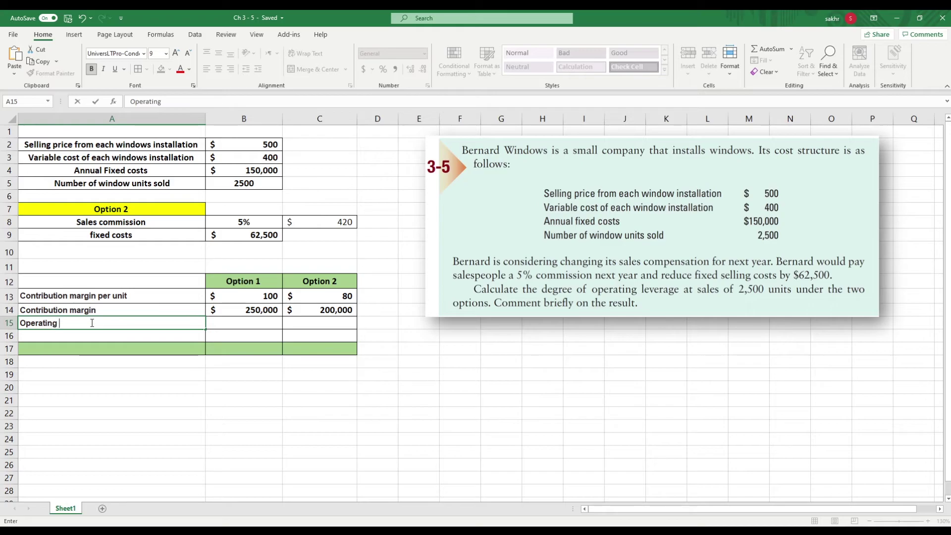
{"action": "type", "text": " income"}
{"action": "key", "text": "Tab"}
Step: Calculate the Option 1 operating income in B15 as contribution margin minus annual fixed costs, =B14-B4
{"action": "type", "text": "="}
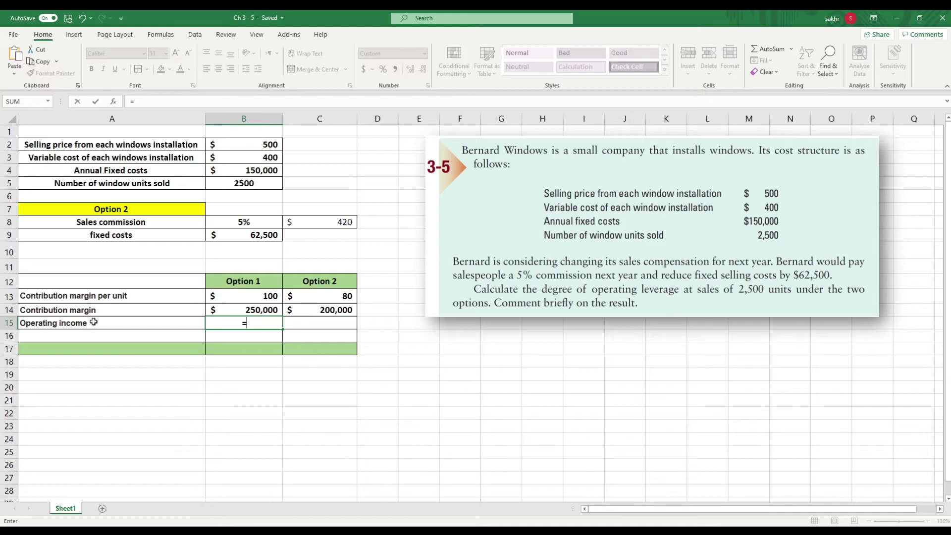
{"action": "left_click", "coordinate": [240, 309]}
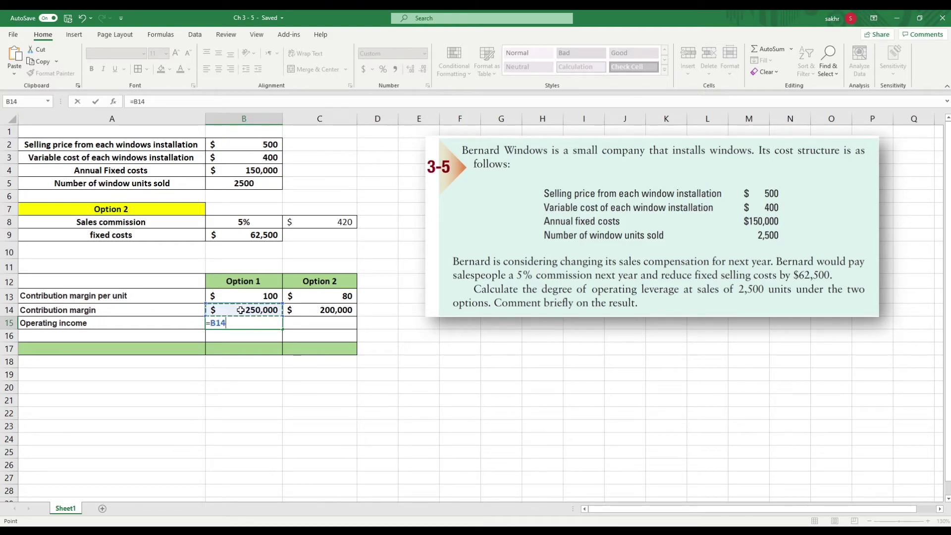
{"action": "type", "text": "-"}
{"action": "left_click", "coordinate": [248, 170]}
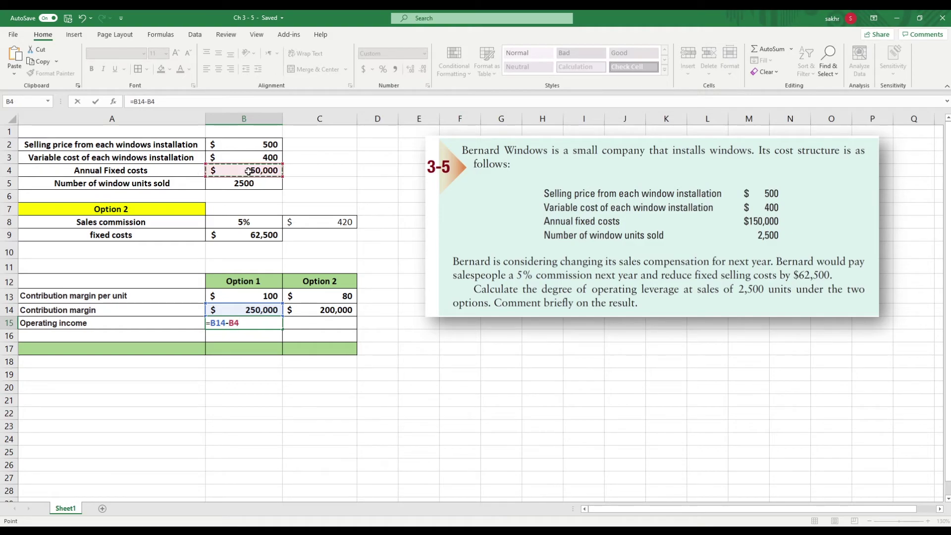
{"action": "key", "text": "Return"}
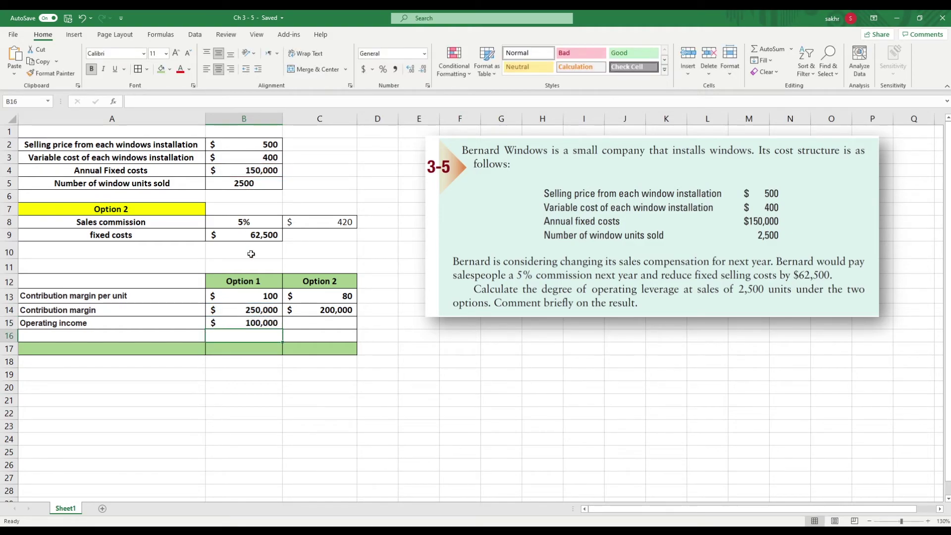
Step: Calculate the Option 2 operating income in C15 as contribution margin minus the Option 2 fixed costs, =C14-B9
{"action": "left_click", "coordinate": [321, 323]}
{"action": "type", "text": "="}
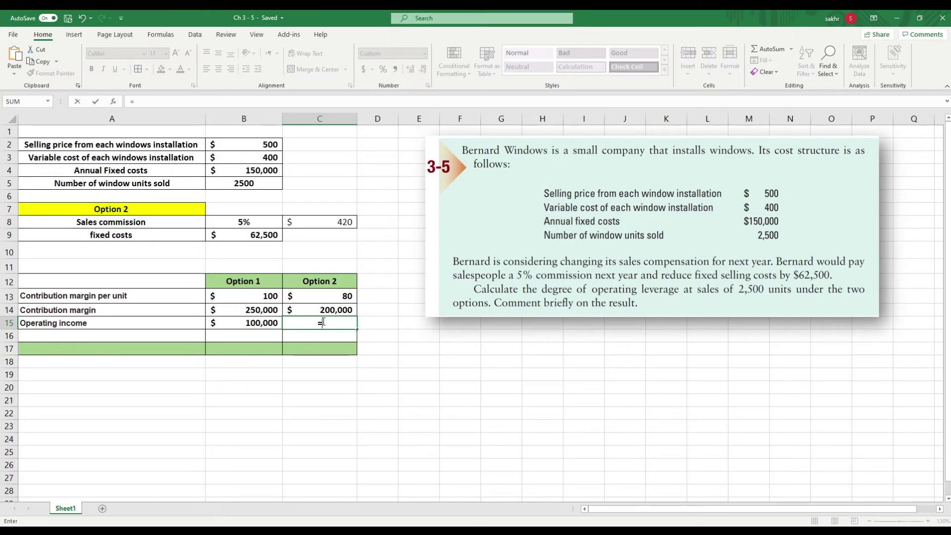
{"action": "left_click", "coordinate": [325, 310]}
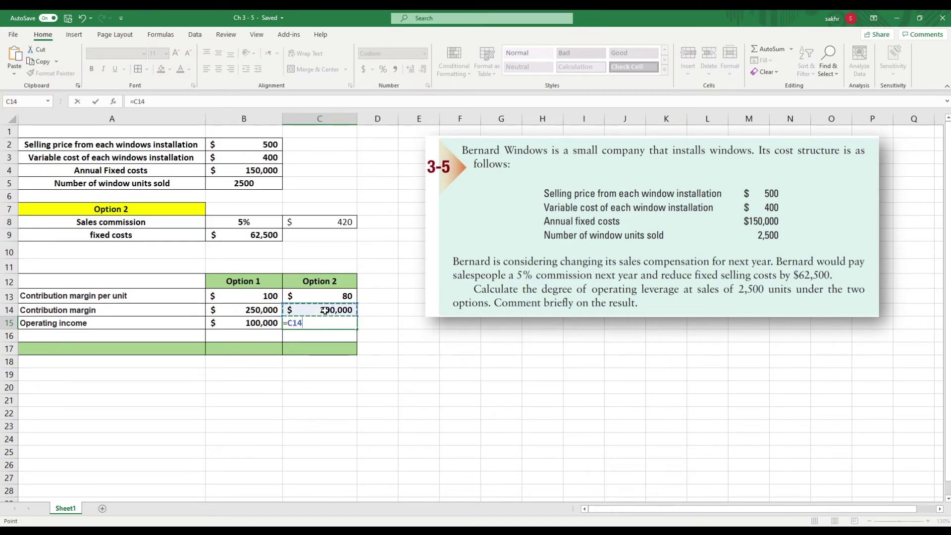
{"action": "type", "text": "-"}
{"action": "left_click", "coordinate": [262, 236]}
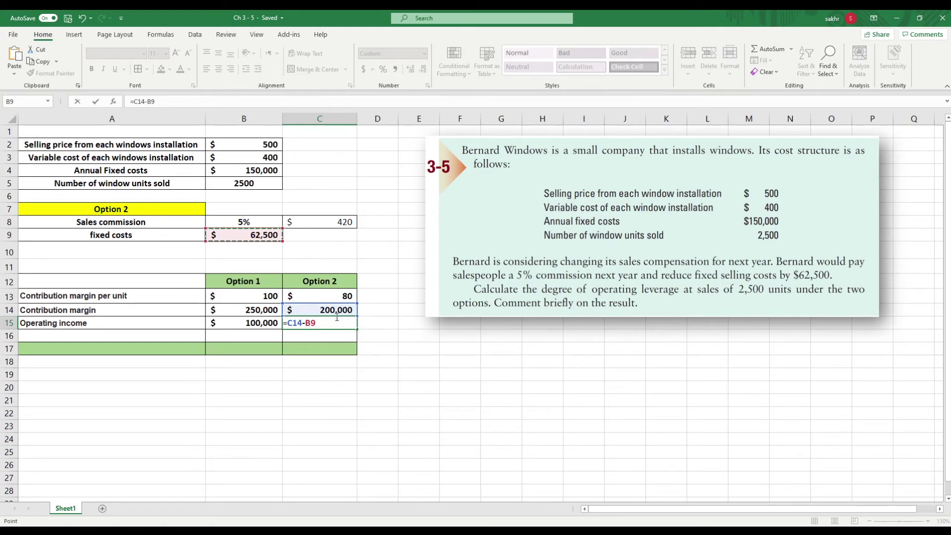
{"action": "key", "text": "Return"}
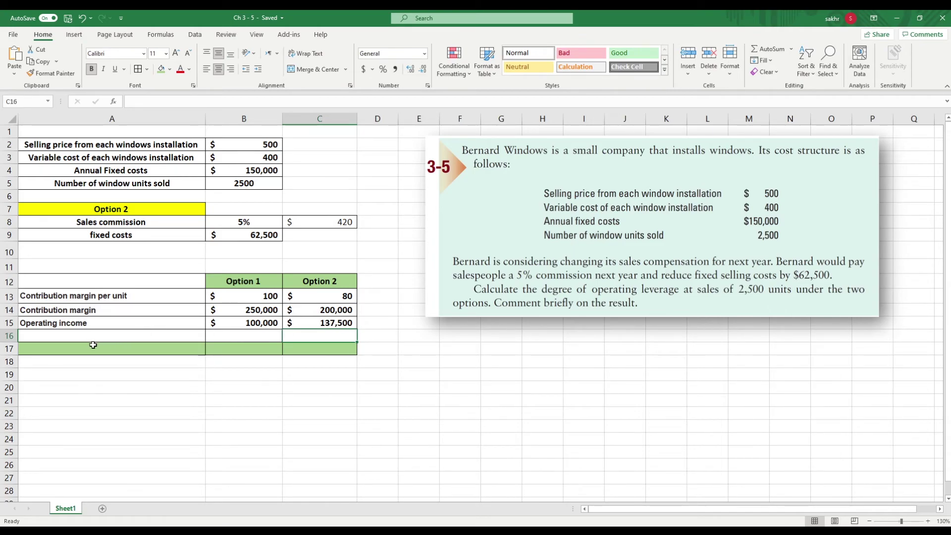
{"action": "left_click", "coordinate": [258, 321]}
{"action": "left_click", "coordinate": [335, 325]}
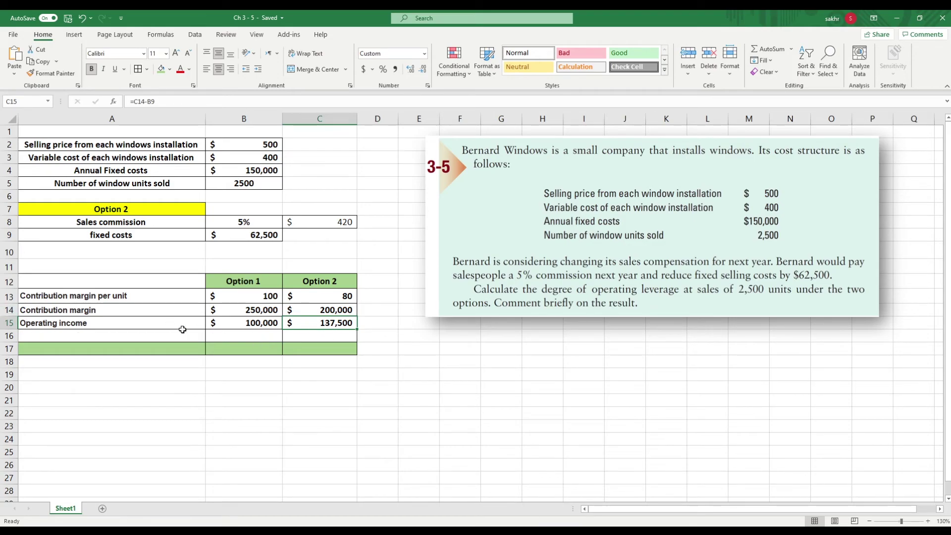
Step: Label the green results row in A17 as "Degree of oerating leverage"
{"action": "left_click", "coordinate": [65, 348]}
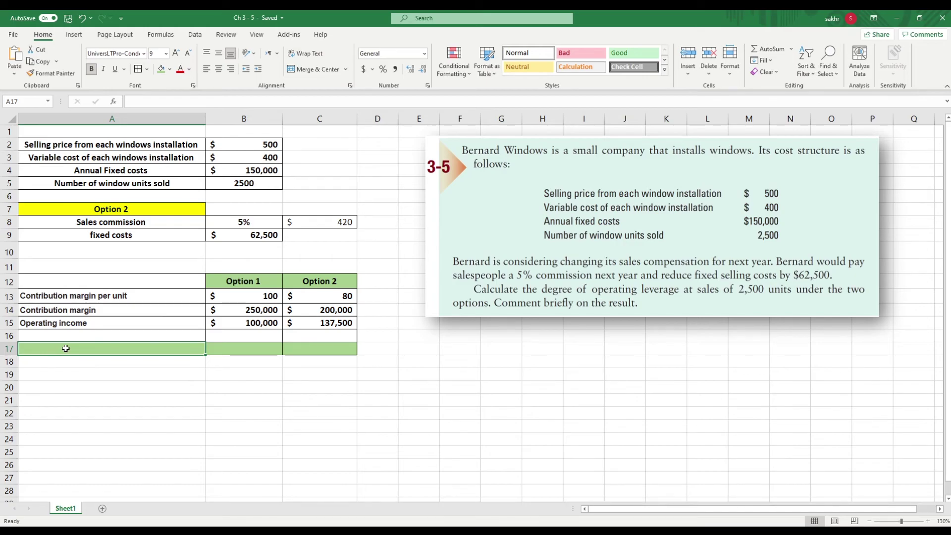
{"action": "type", "text": "Degr"}
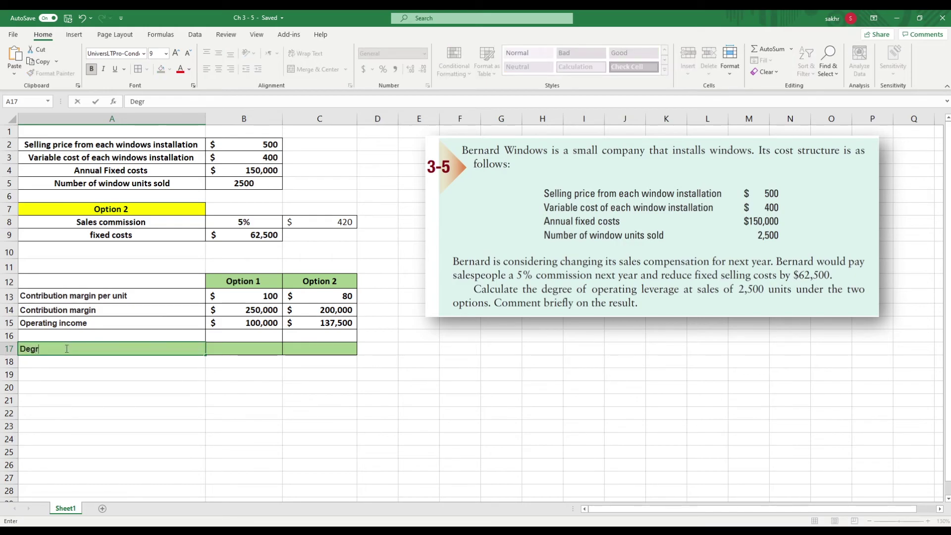
{"action": "type", "text": "ee of oerating"}
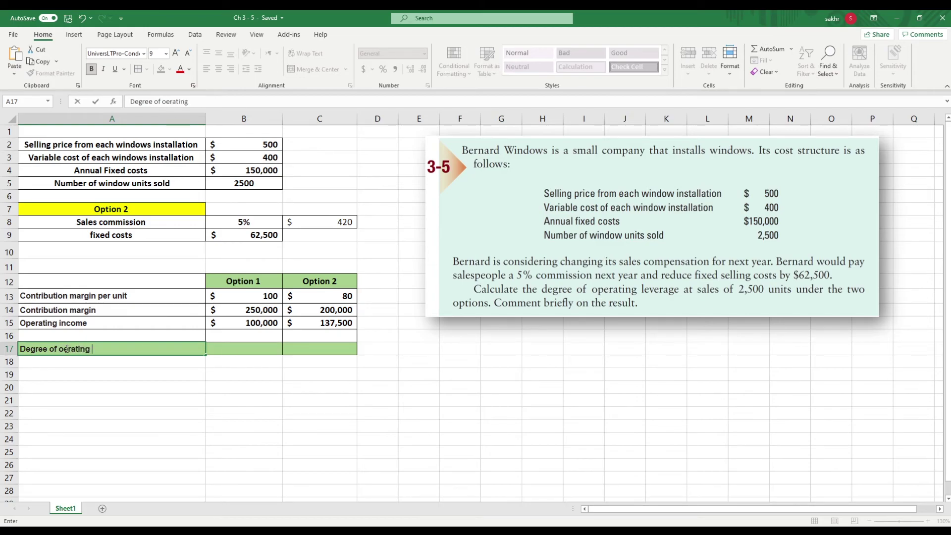
{"action": "type", "text": " leverage"}
{"action": "key", "text": "Tab"}
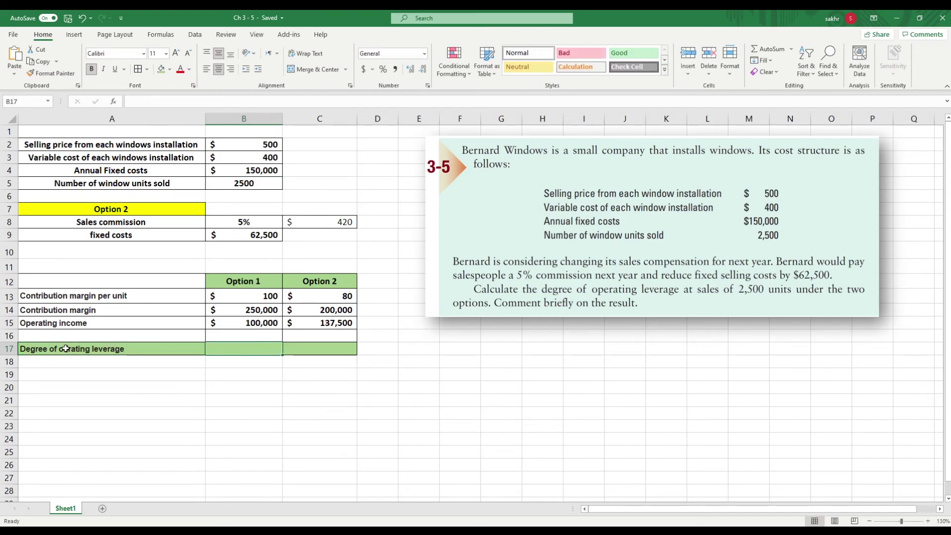
Step: Calculate the Option 1 degree of operating leverage in B17 as contribution margin divided by operating income, =B14/B15
{"action": "type", "text": "="}
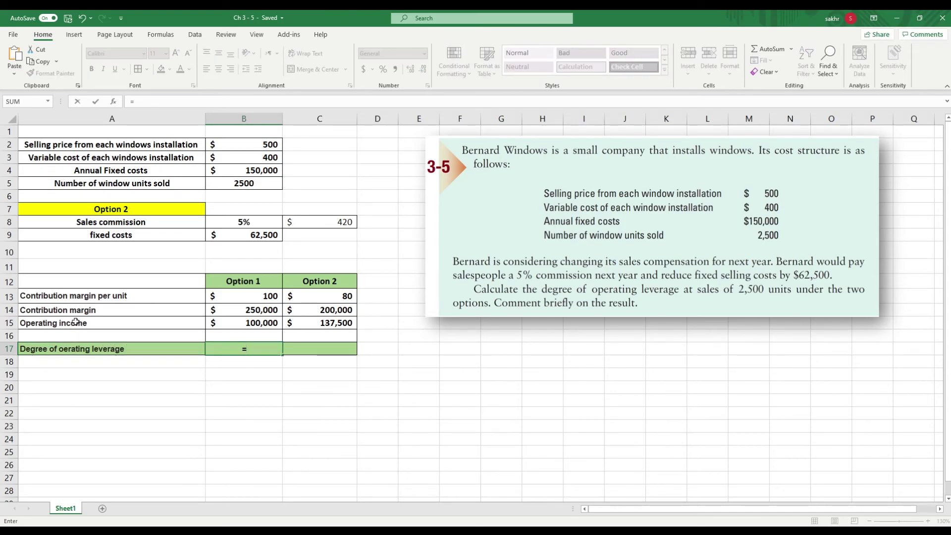
{"action": "left_click", "coordinate": [212, 311]}
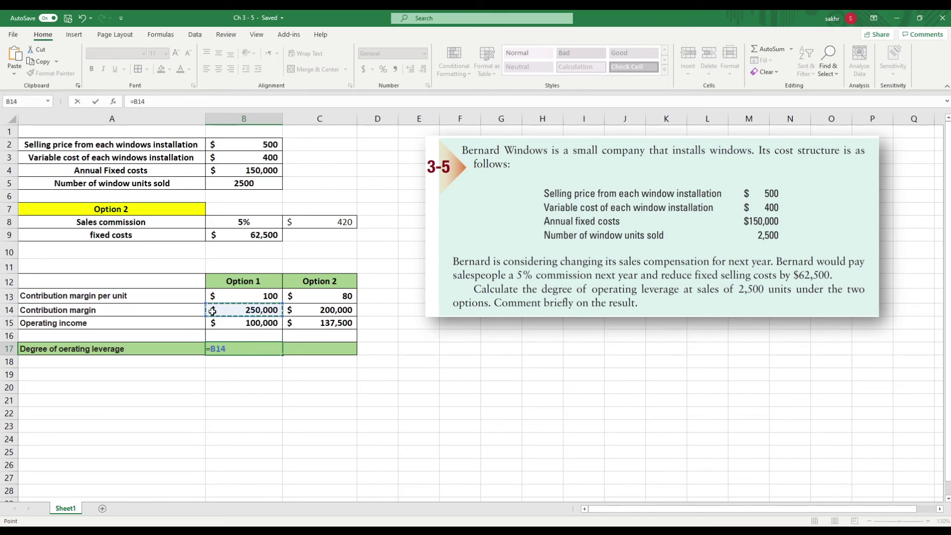
{"action": "type", "text": "/"}
{"action": "left_click", "coordinate": [231, 326]}
{"action": "key", "text": "Return"}
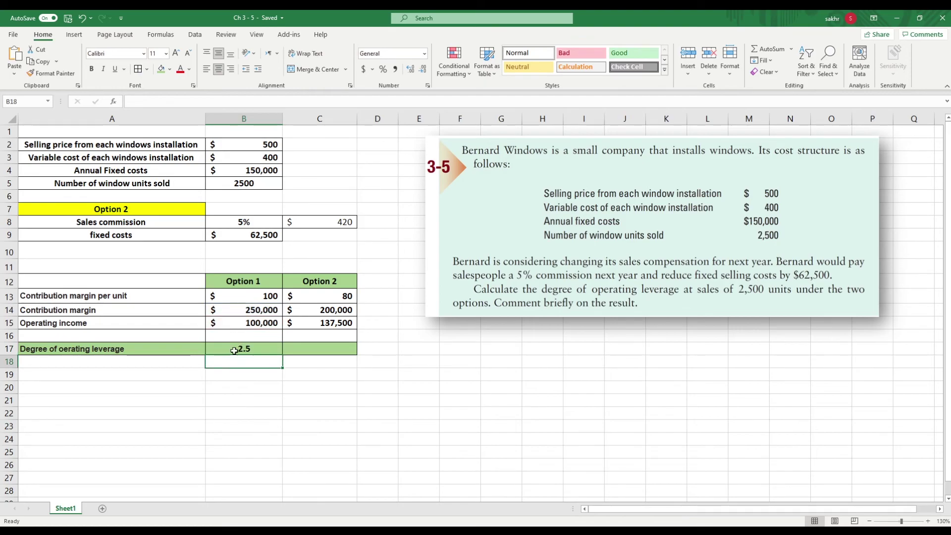
Step: Calculate the Option 2 degree of operating leverage in C17 with the formula =C14/C15
{"action": "left_click", "coordinate": [319, 349]}
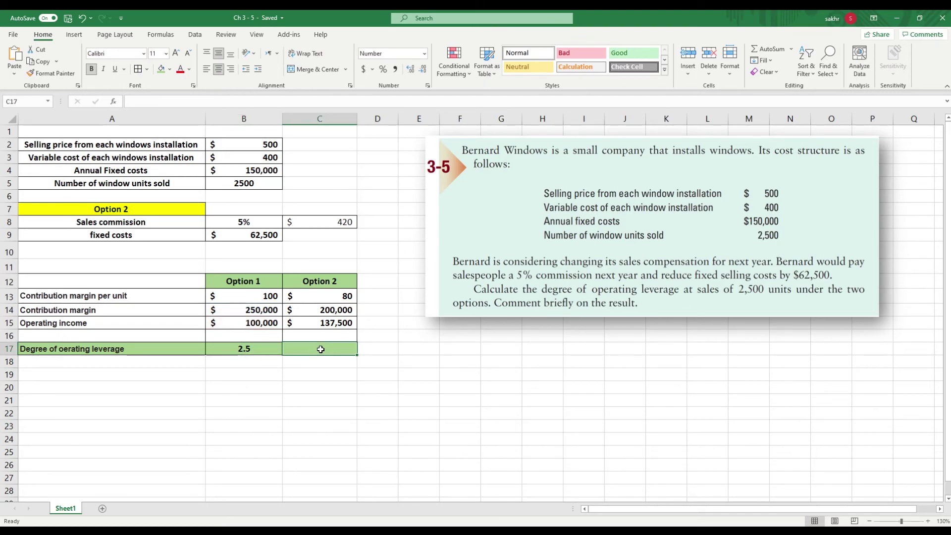
{"action": "type", "text": "="}
{"action": "left_click", "coordinate": [333, 311]}
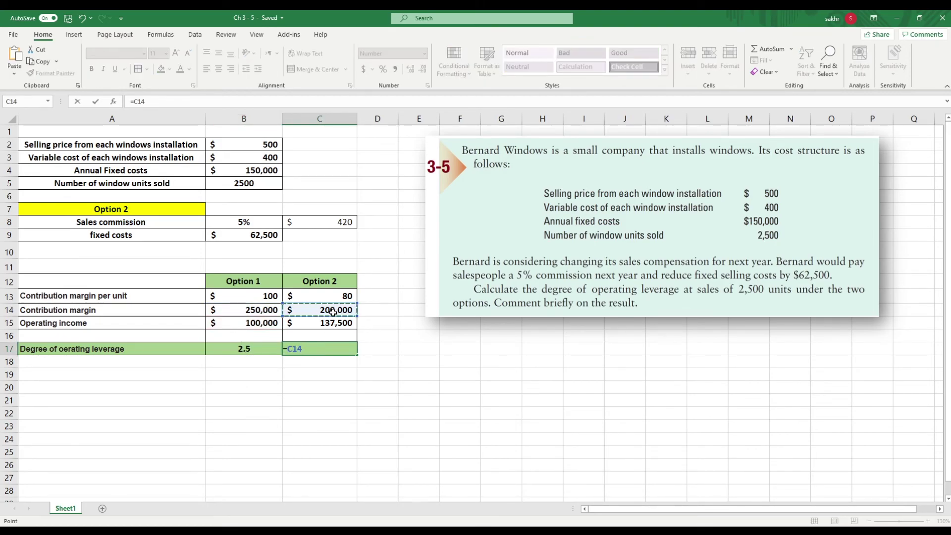
{"action": "type", "text": "/"}
{"action": "left_click", "coordinate": [332, 324]}
{"action": "key", "text": "Return"}
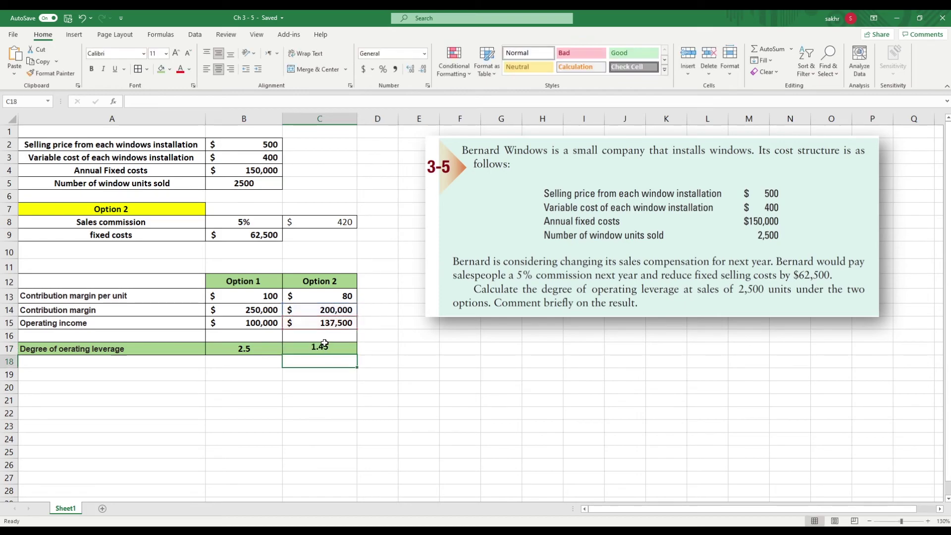